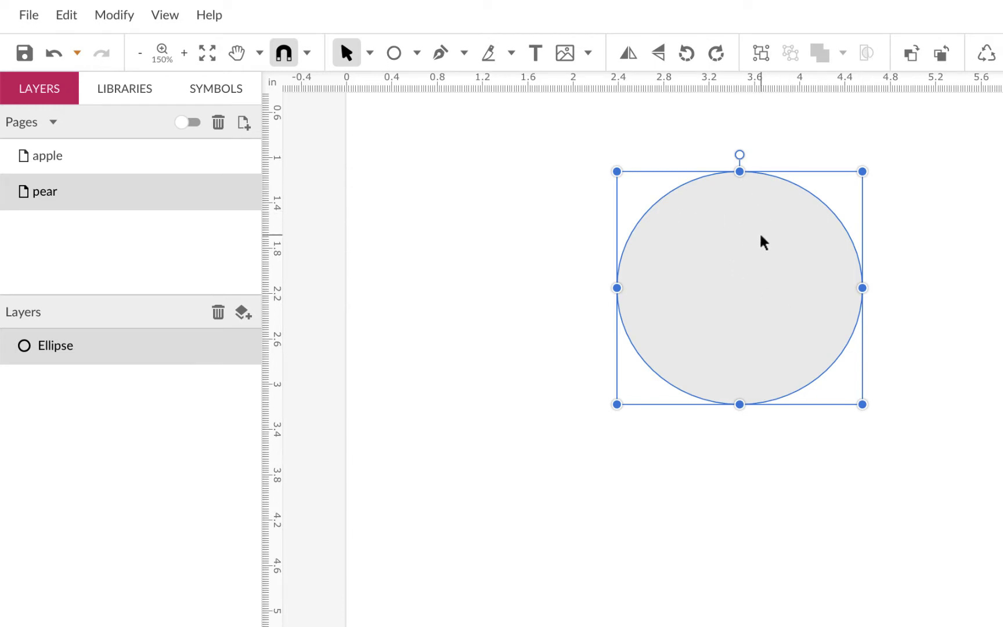
Duplicate the circle downward and enlarge the copy to about 3.36 in wide, overlapping the lower part of the original
drag(764, 242, 730, 410)
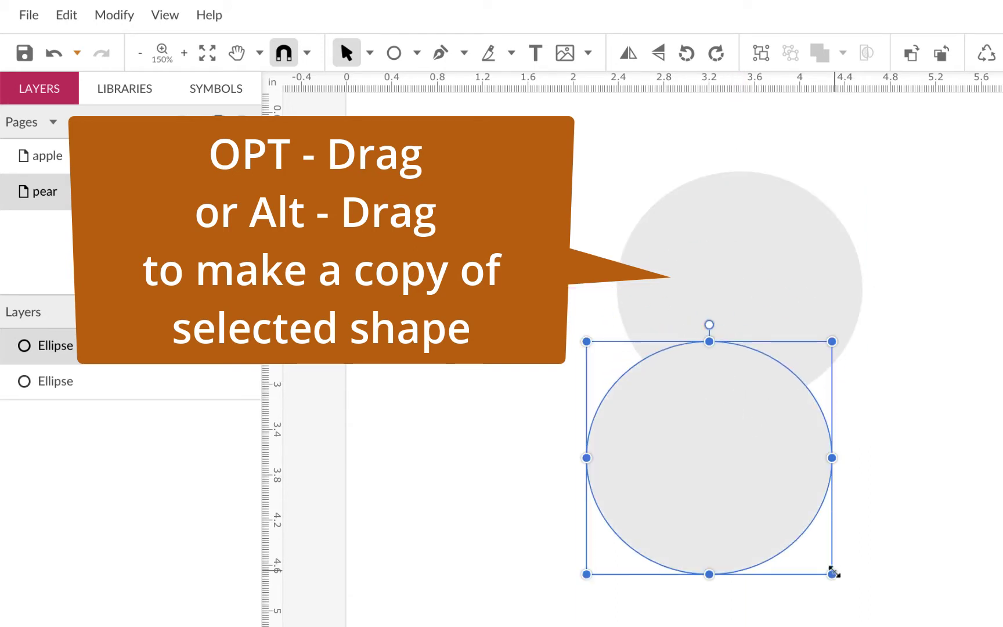
drag(830, 575, 981, 624)
drag(826, 421, 832, 420)
click(825, 418)
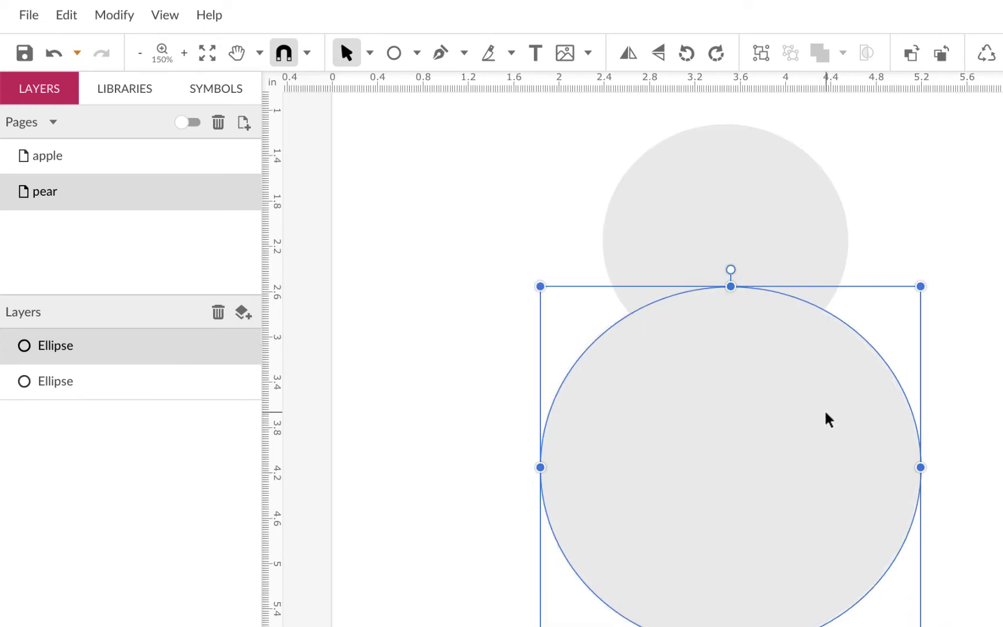
key(Escape)
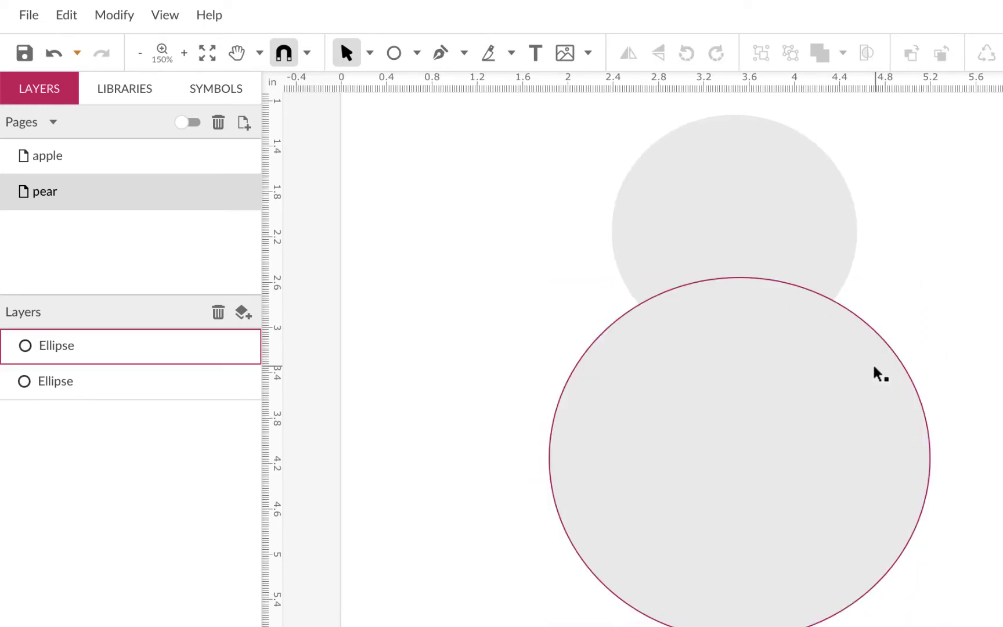
Select both circles and align their centres horizontally
drag(529, 190, 991, 413)
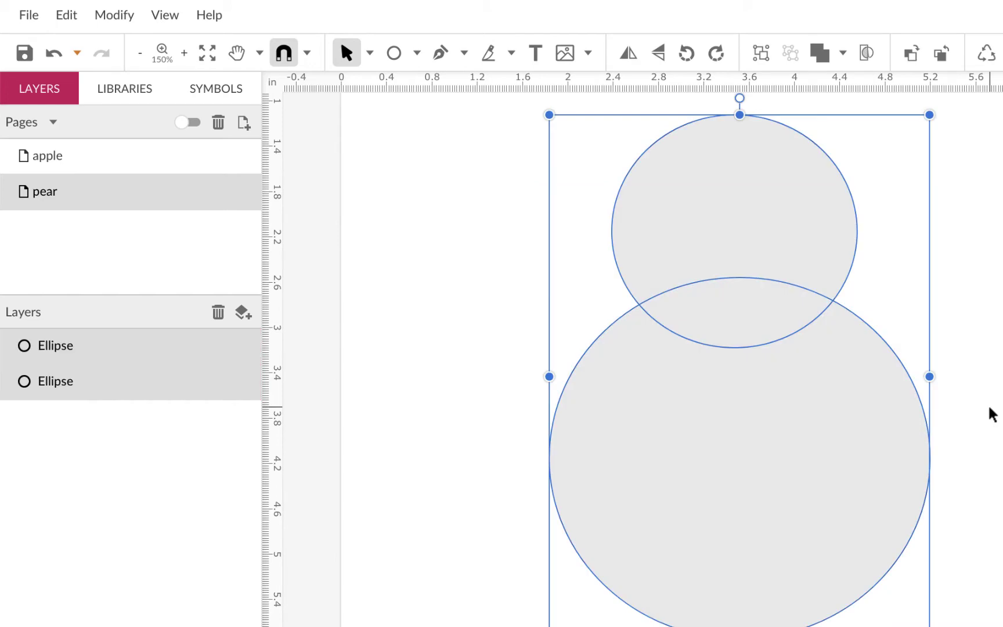
key(ctrl+z)
drag(470, 188, 1001, 459)
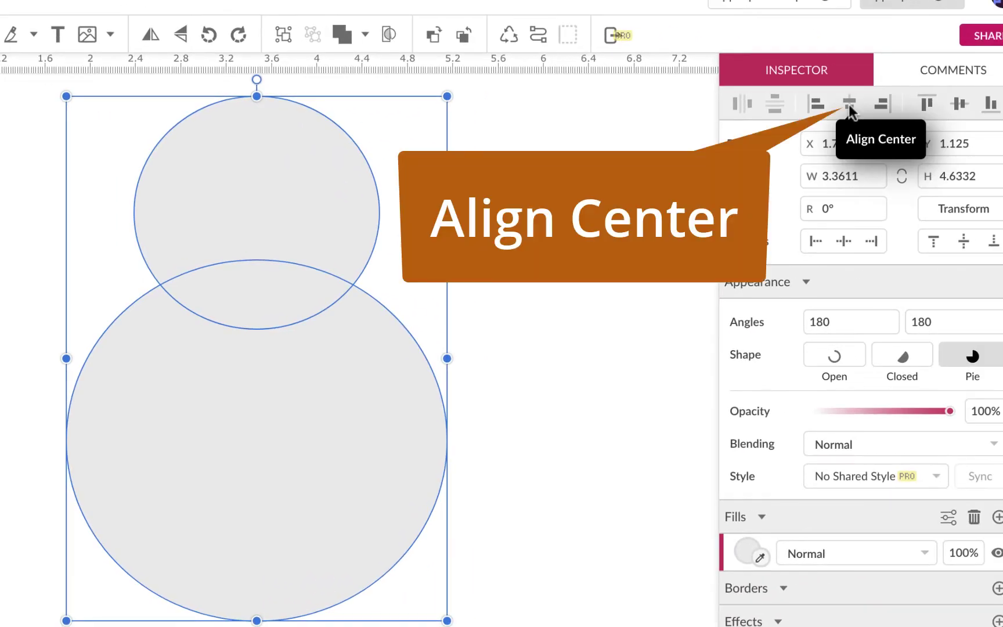
click(850, 105)
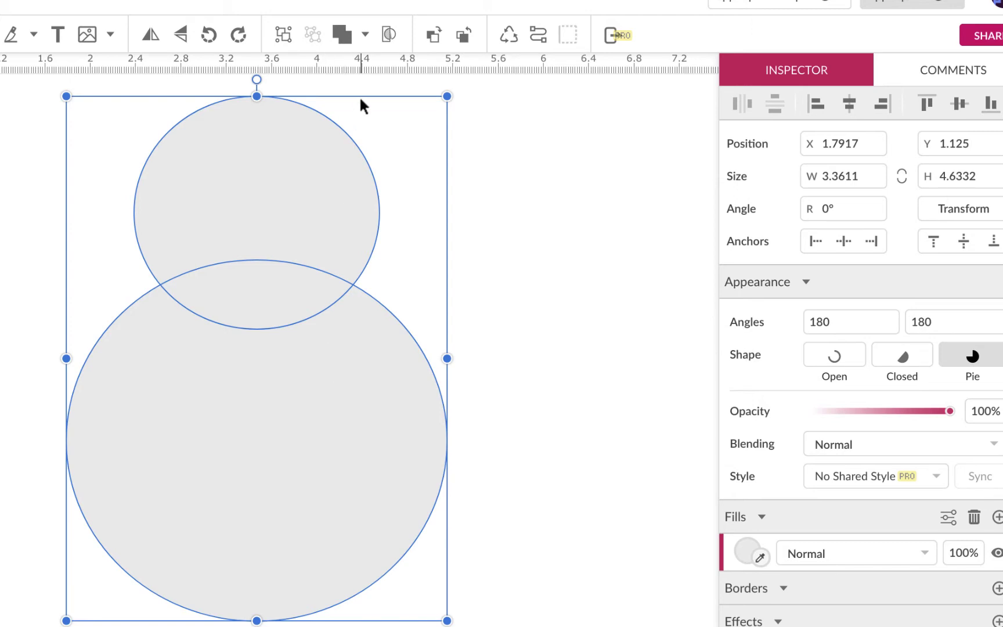
Unite the two circles with the Union operation and convert the compound shape to a path
click(366, 35)
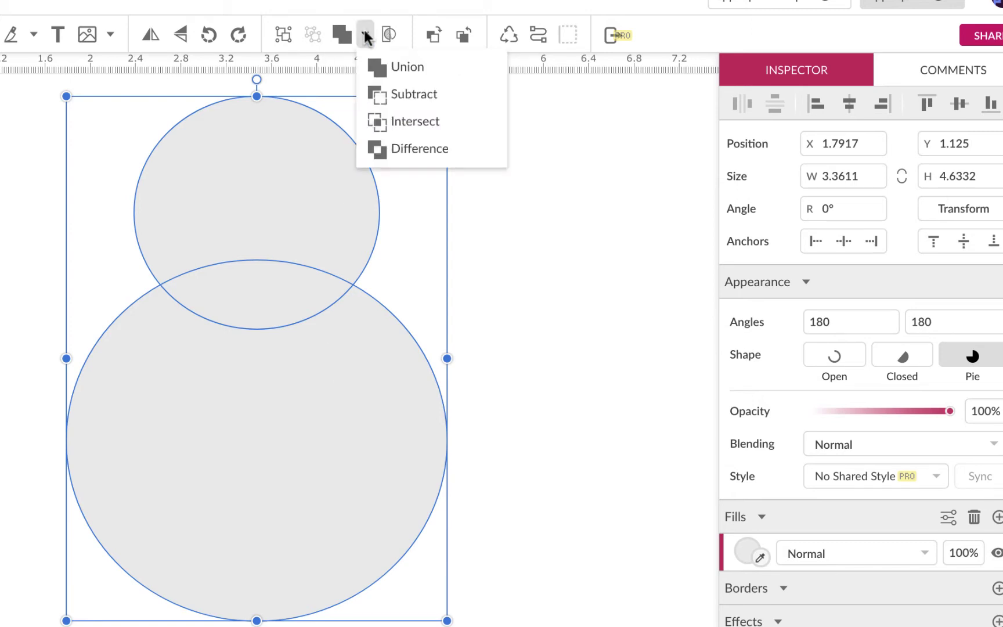
click(386, 69)
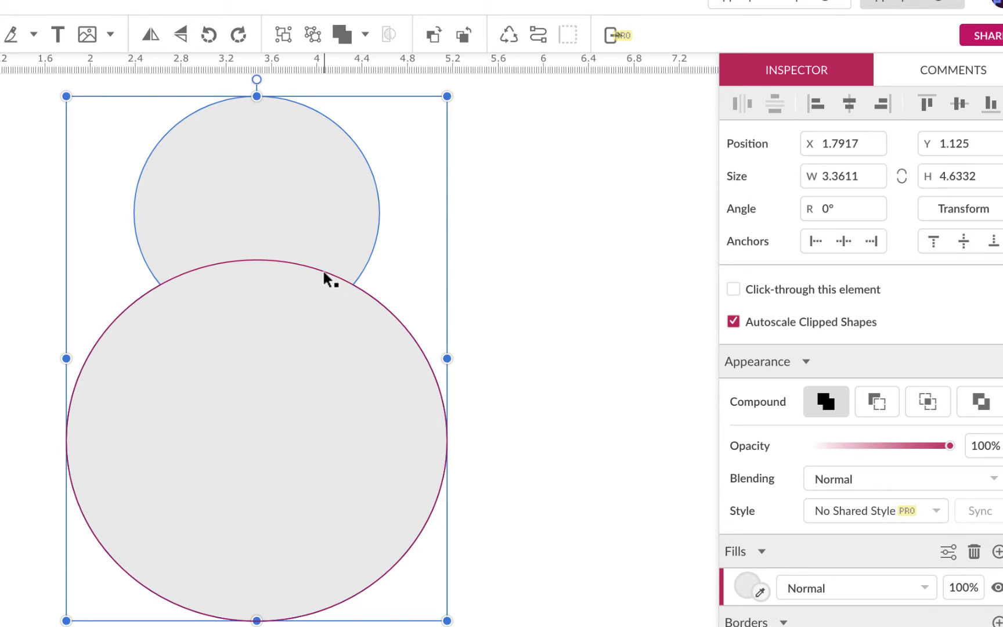
key(ctrl+shift+p)
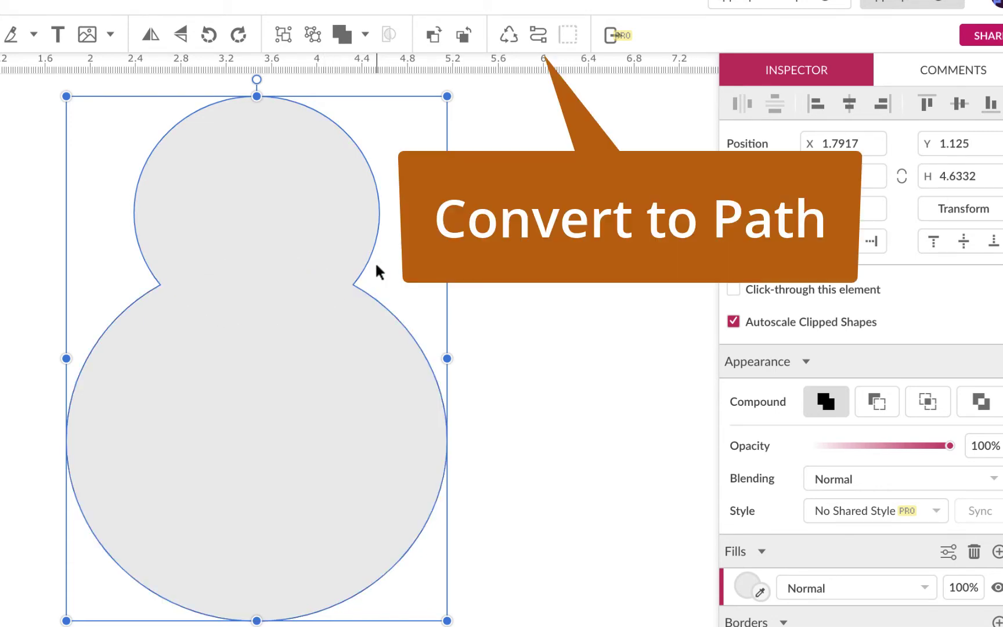
click(537, 34)
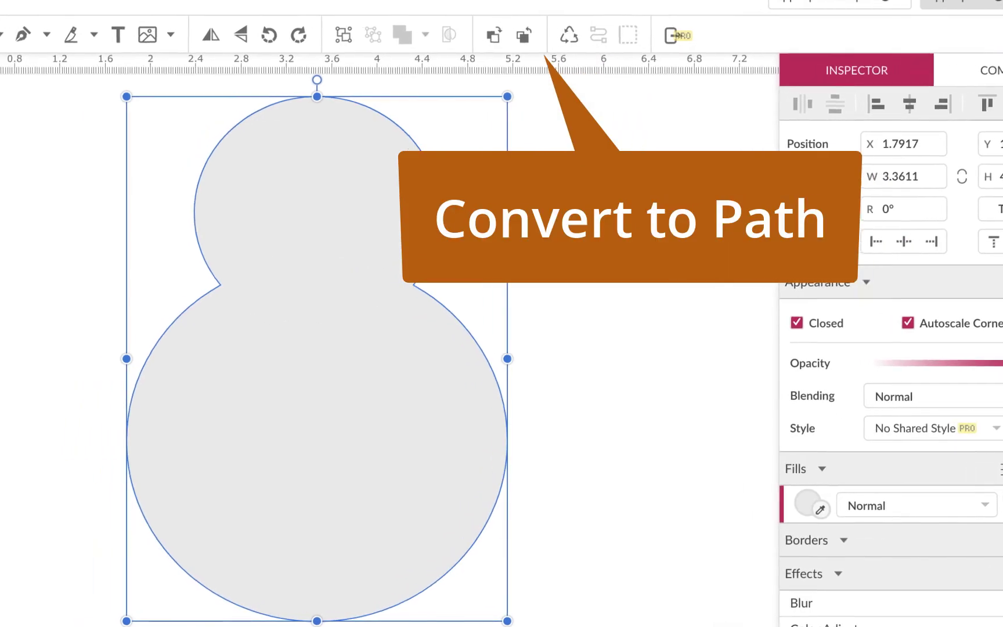
Delete the two anchor points at the waist where the circles meet, using the subselect tool
click(109, 35)
click(134, 96)
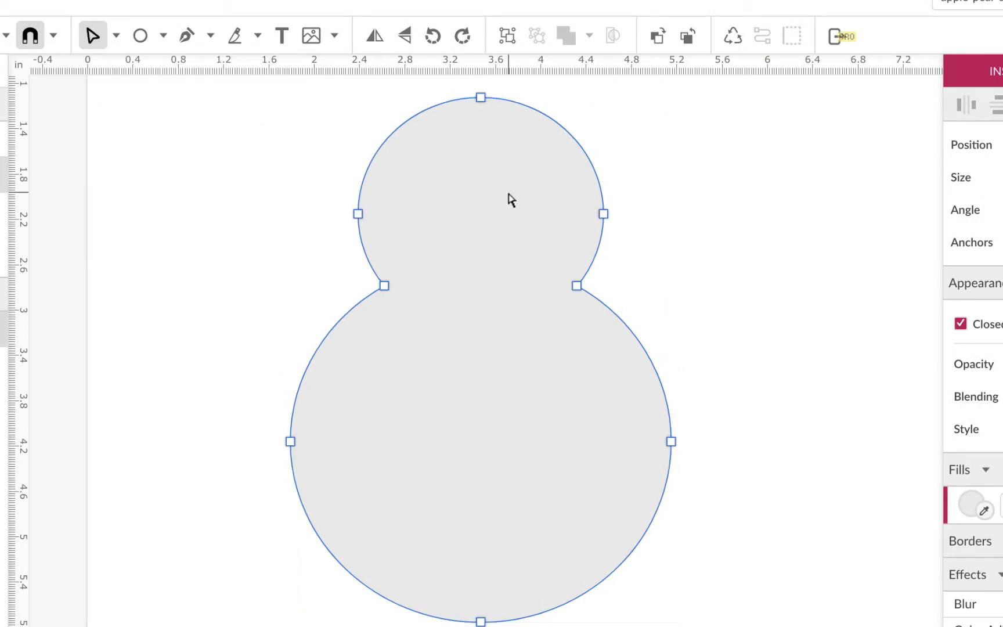
mouse_move(384, 285)
mouse_down()
mouse_move(357, 313)
mouse_move(390, 305)
mouse_move(387, 288)
mouse_up()
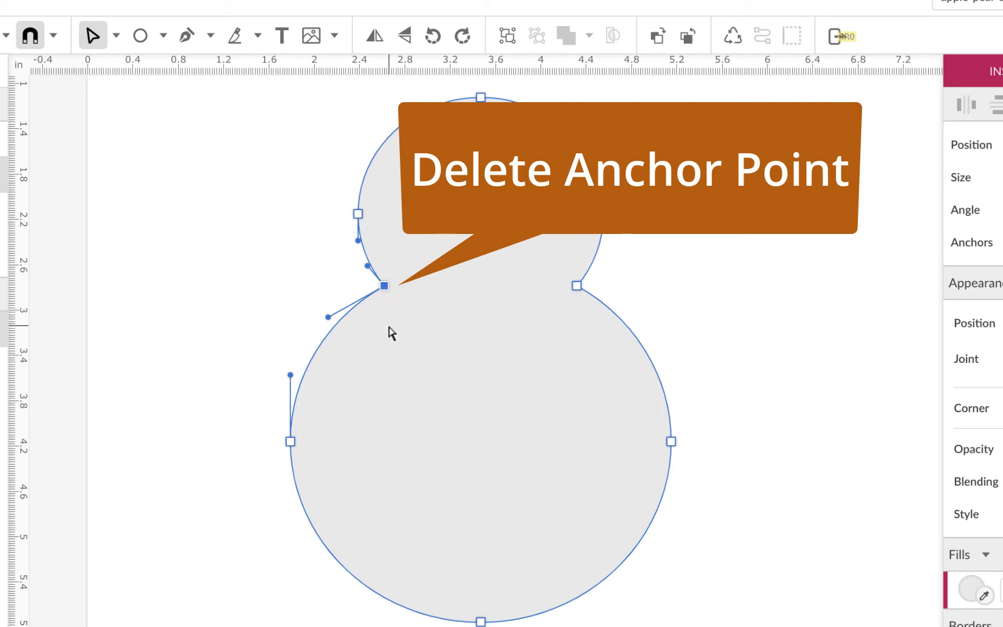
key(Delete)
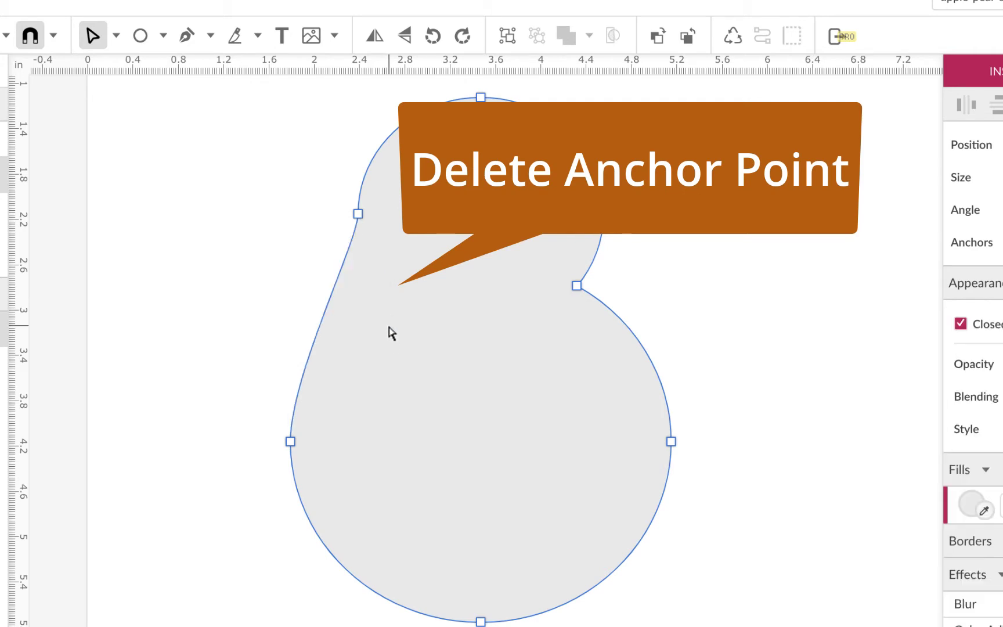
click(577, 286)
key(Delete)
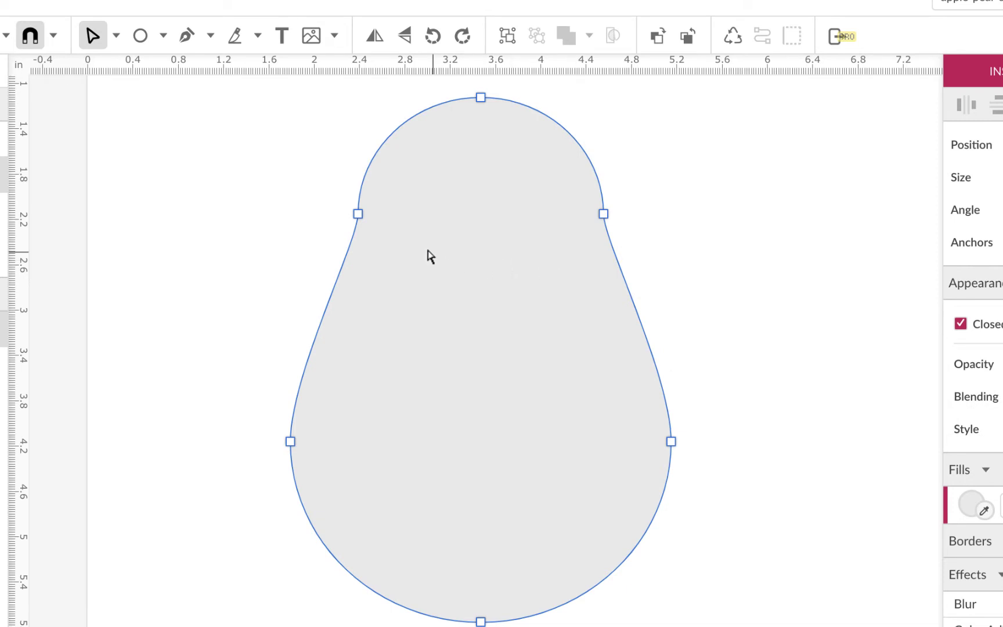
Lengthen the lower curve handles of both neck anchor points so the pear's sides curve inward
click(358, 216)
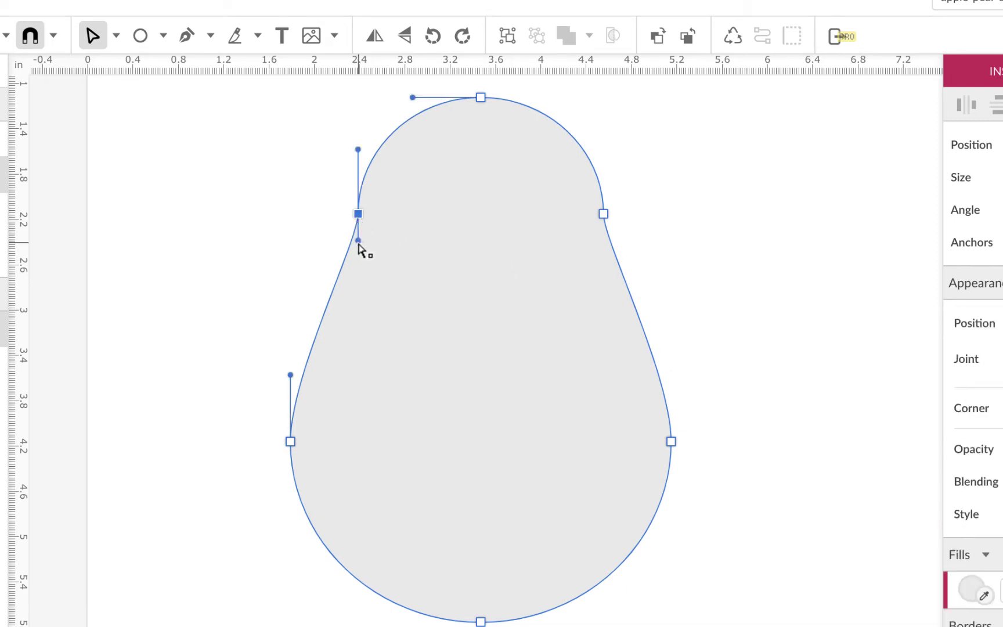
drag(358, 244, 364, 325)
click(604, 216)
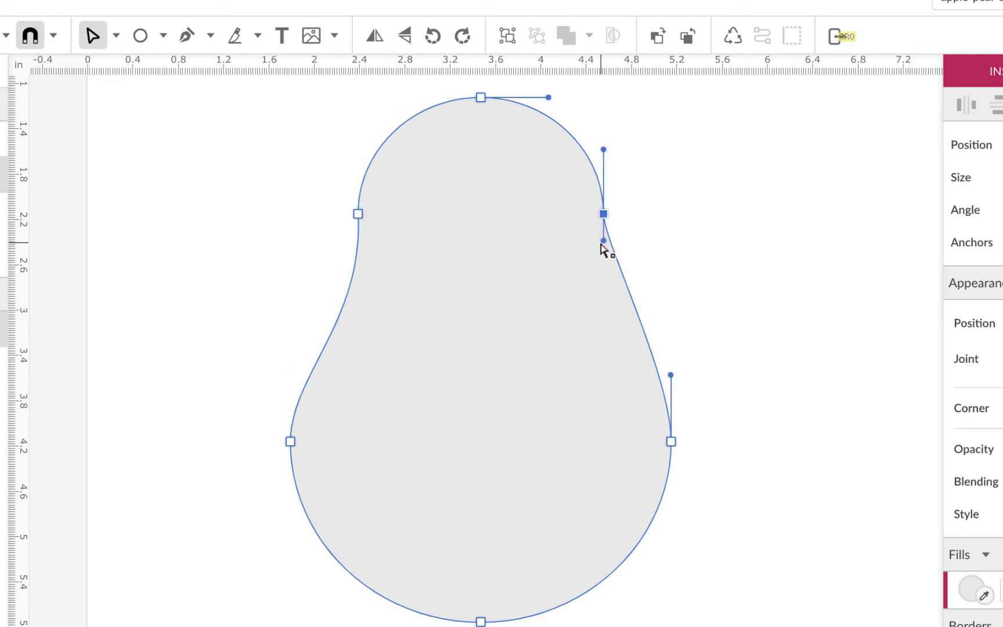
drag(603, 243, 589, 312)
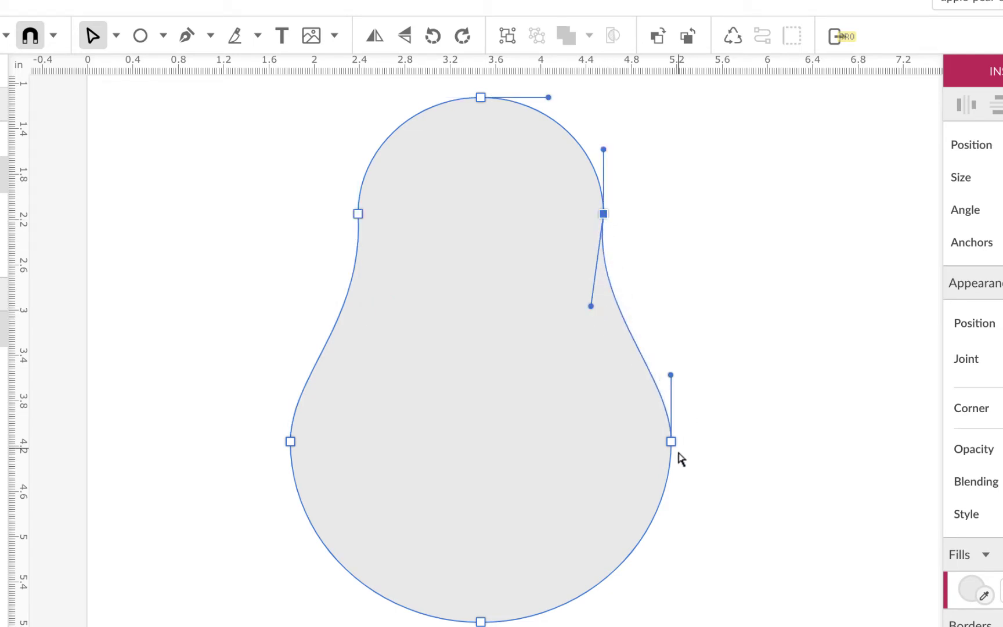
Refine the pear outline by lowering the two widest side points, narrowing the neck points and raising the top point
drag(673, 444, 679, 469)
drag(290, 442, 290, 464)
drag(359, 215, 368, 215)
drag(603, 214, 587, 214)
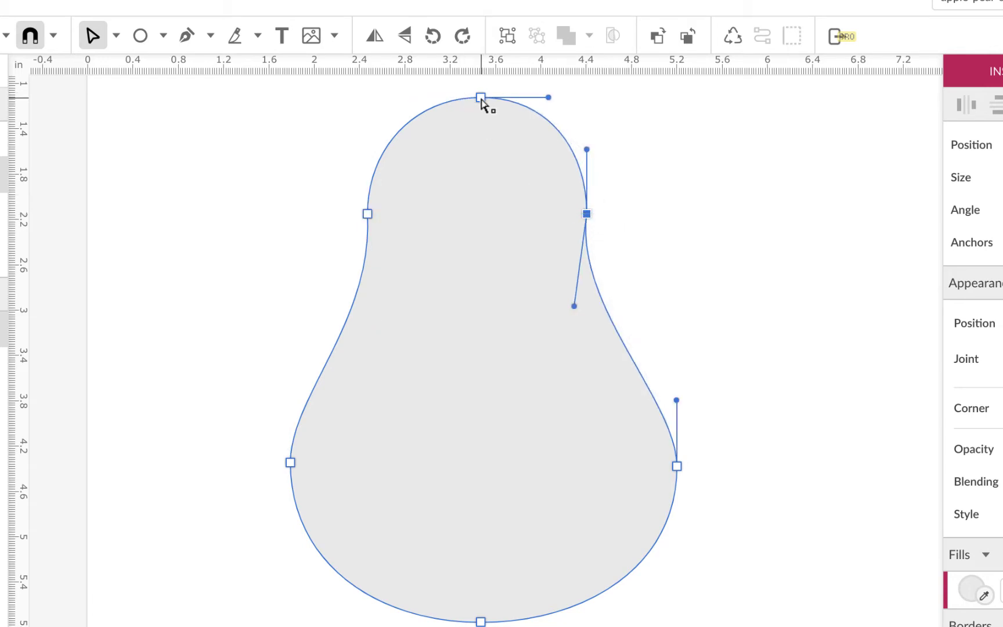
drag(481, 97, 482, 90)
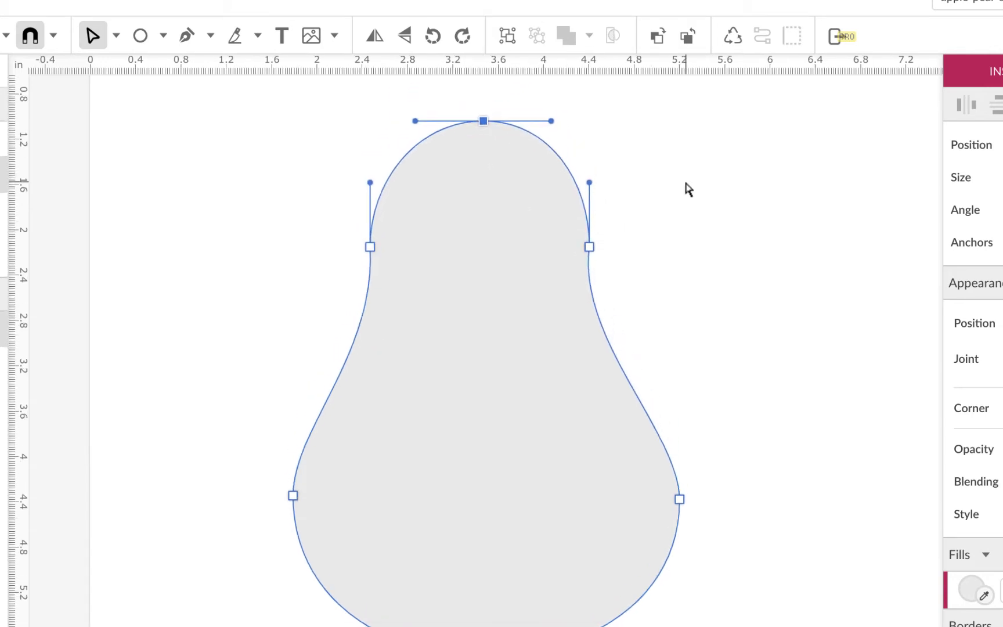
scroll(684, 178, up, 2)
click(686, 184)
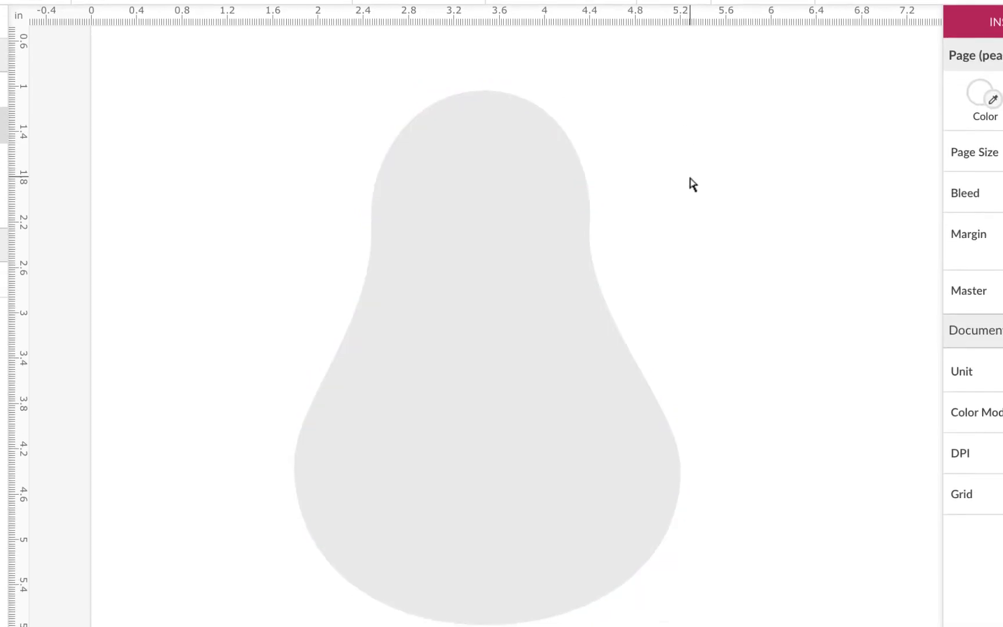
Fill the pear with the green swatch and lighten the colour to #7BF77B
click(561, 158)
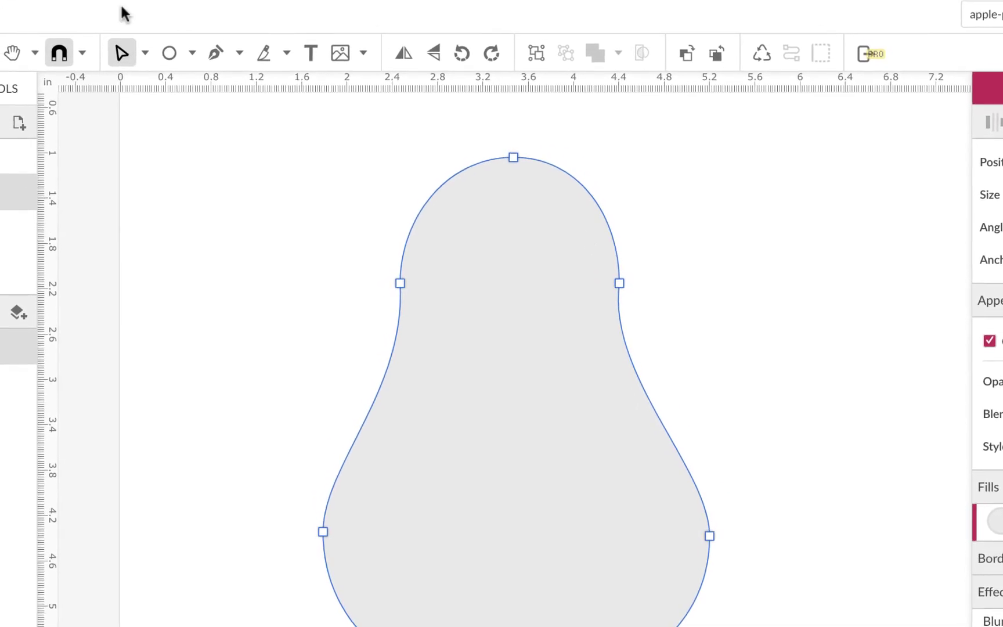
click(149, 55)
click(172, 83)
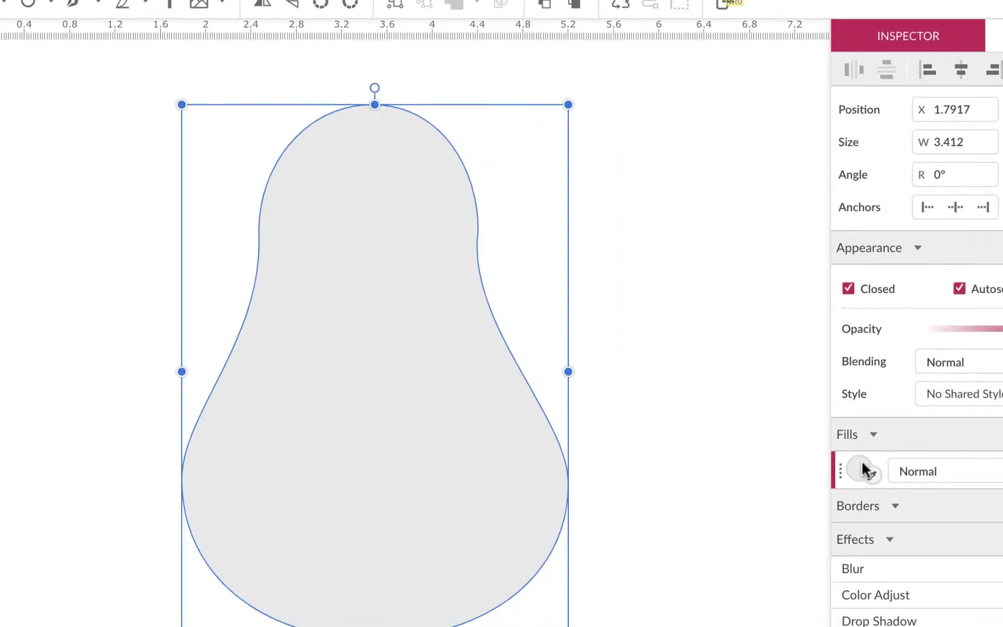
click(862, 468)
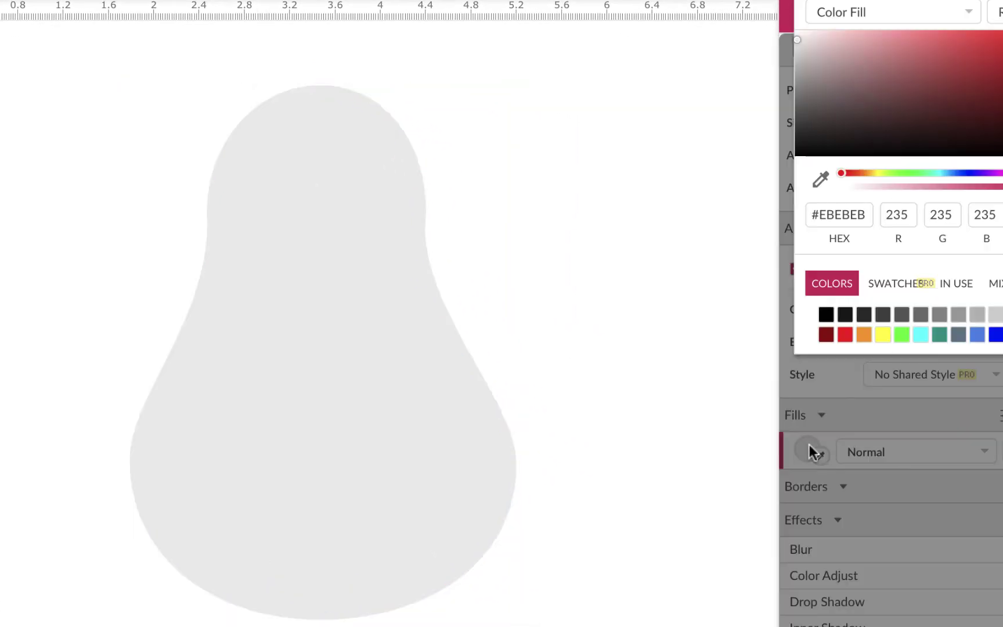
click(902, 335)
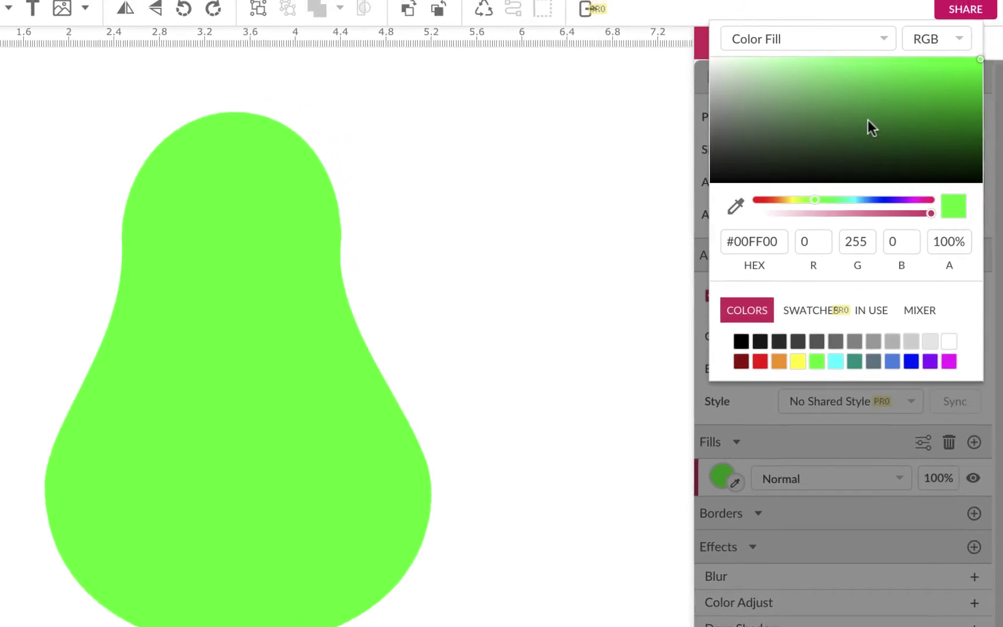
click(866, 62)
click(853, 64)
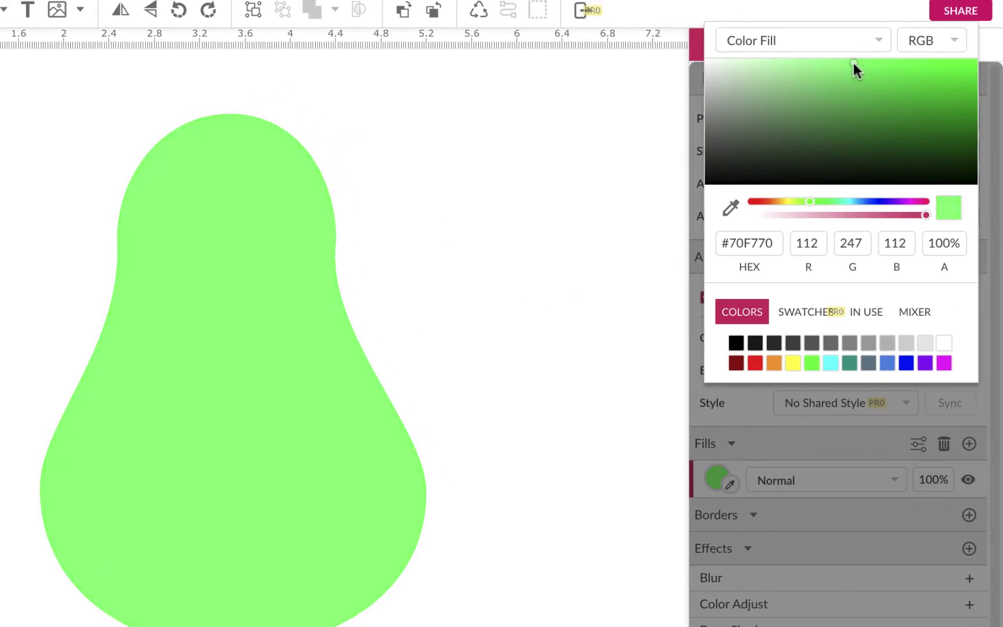
click(840, 62)
Change the pear's fill to a radial gradient and swap its colours so green is at the outer end
click(830, 41)
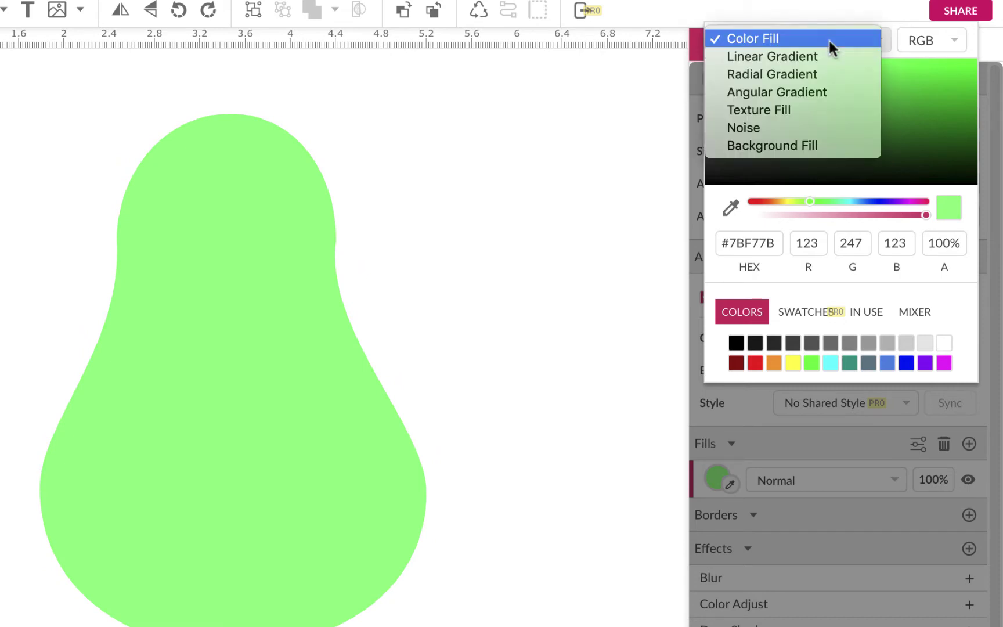
click(824, 75)
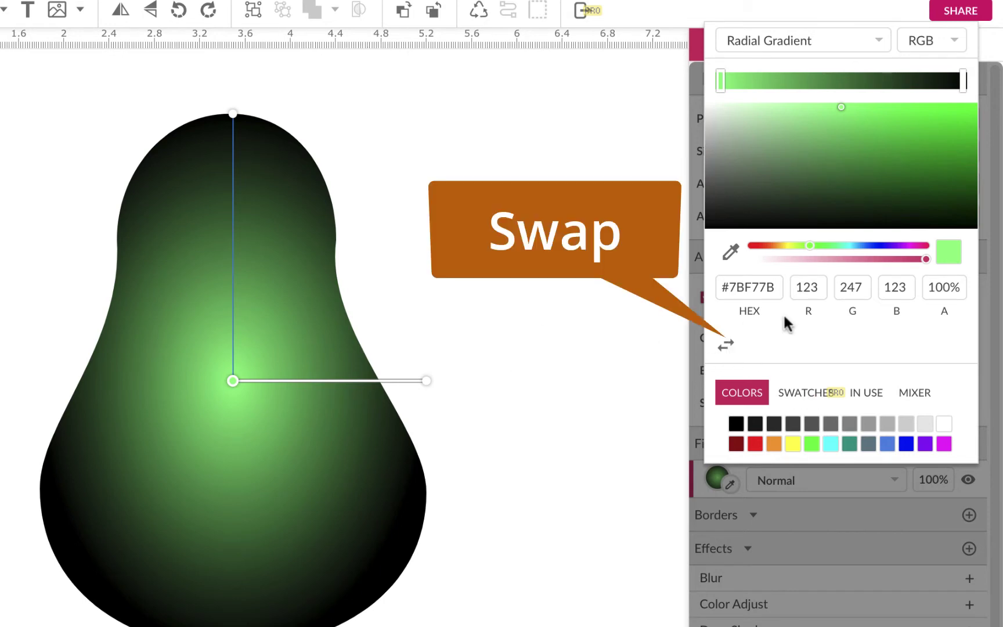
click(726, 345)
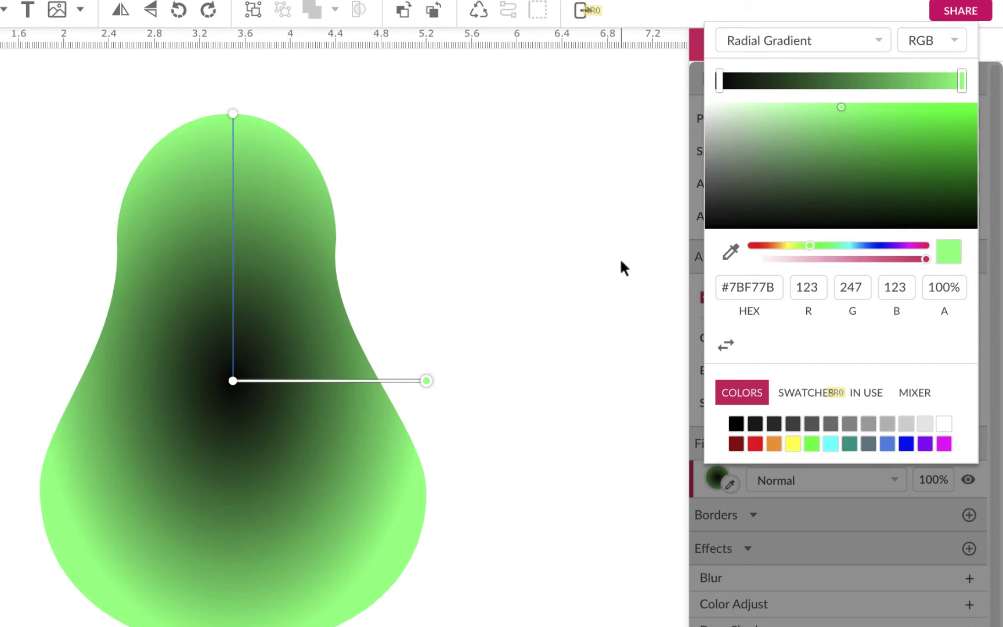
Set the gradient's inner stop to yellow #FFFF00 and move the gradient centre to the upper-left part of the pear
click(719, 80)
click(792, 443)
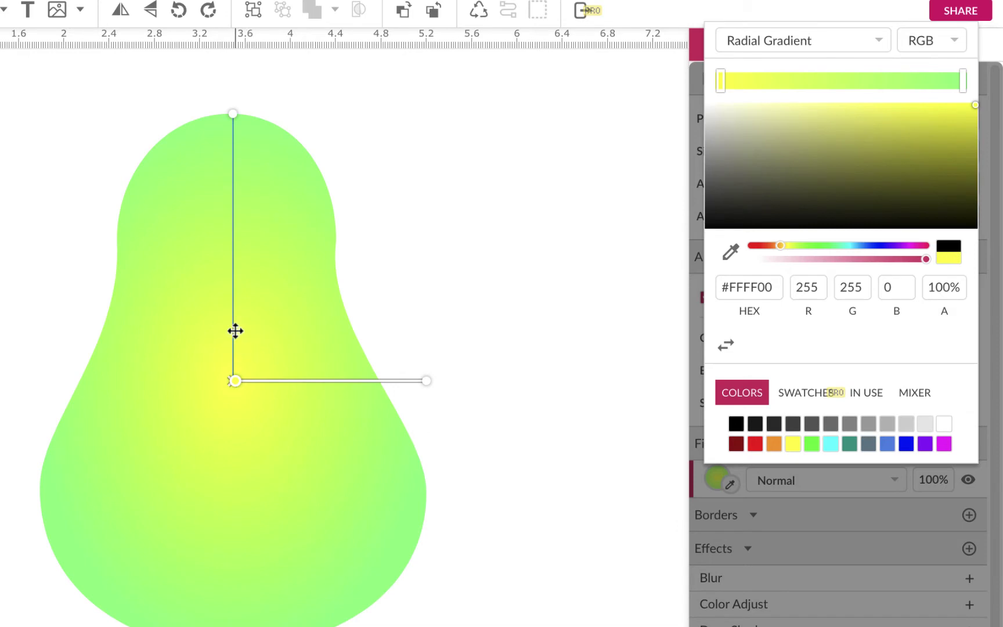
drag(235, 331, 186, 228)
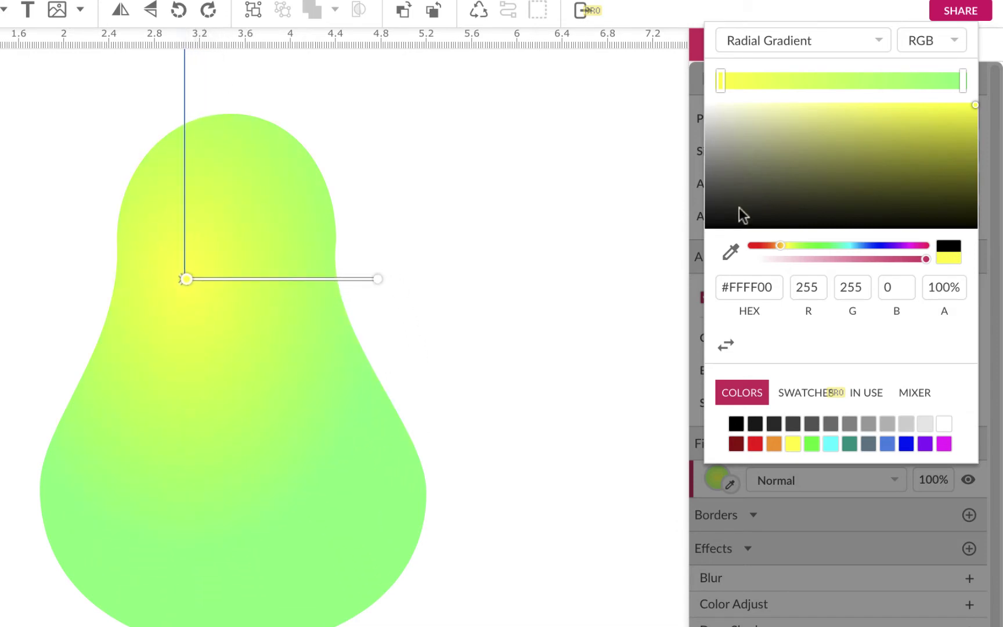
Set the gradient's inner stop to white, add a yellow #FFFF00 stop close to it, and shift the green stop inward
click(944, 428)
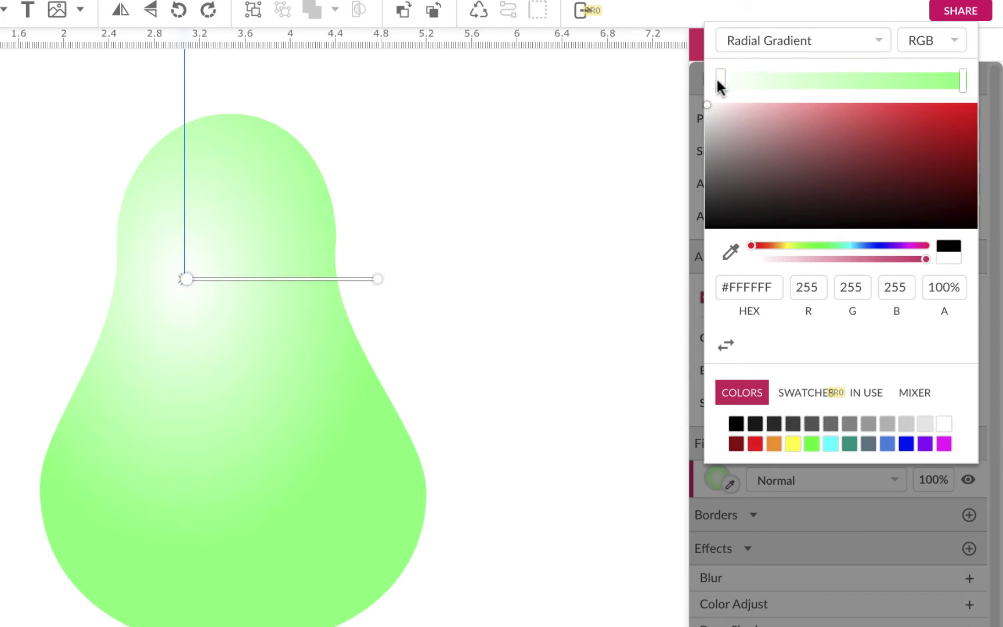
click(754, 81)
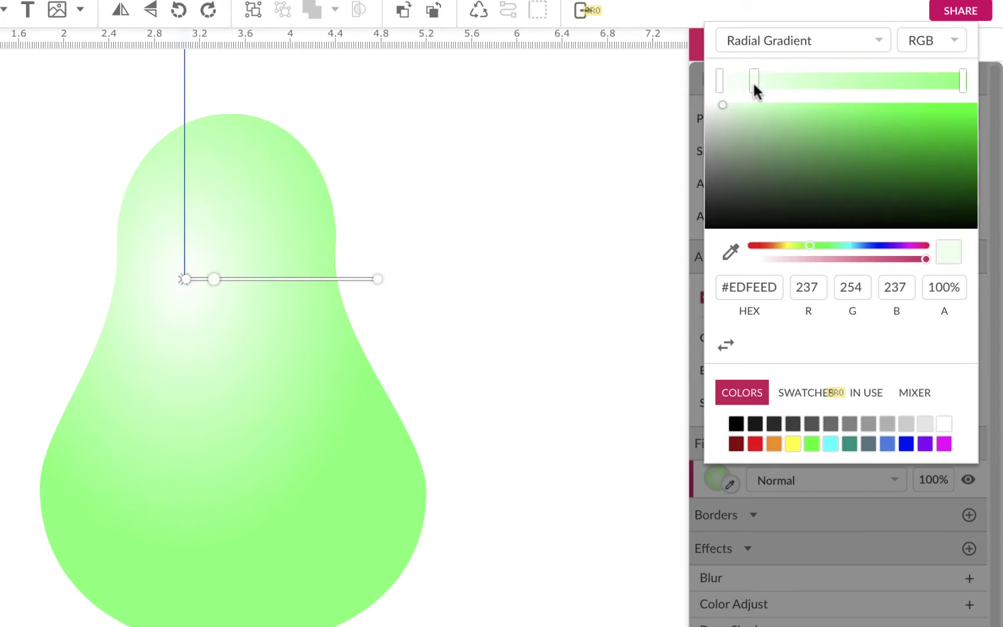
click(793, 444)
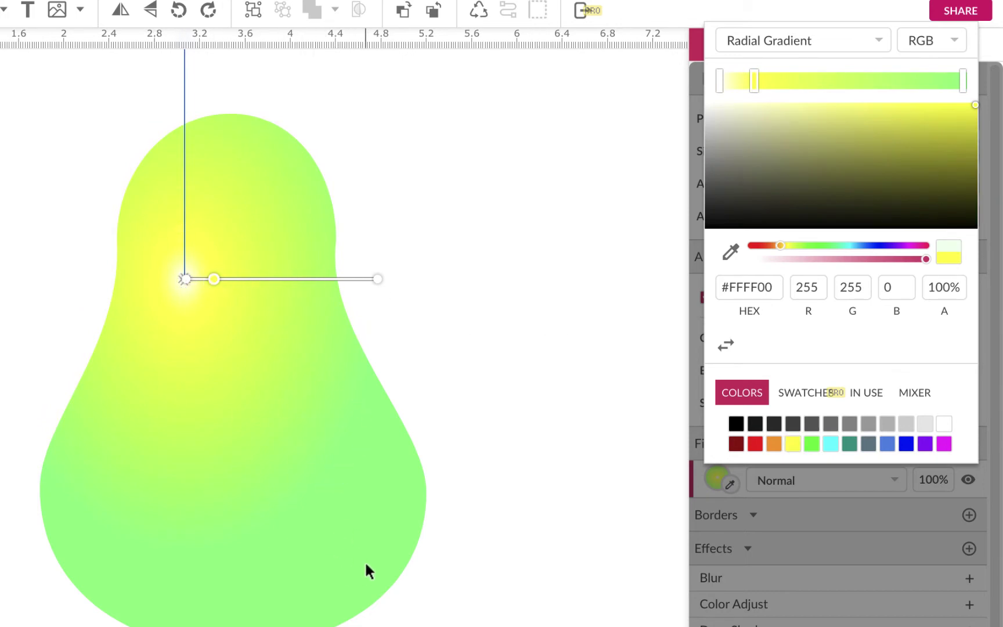
drag(962, 81, 905, 78)
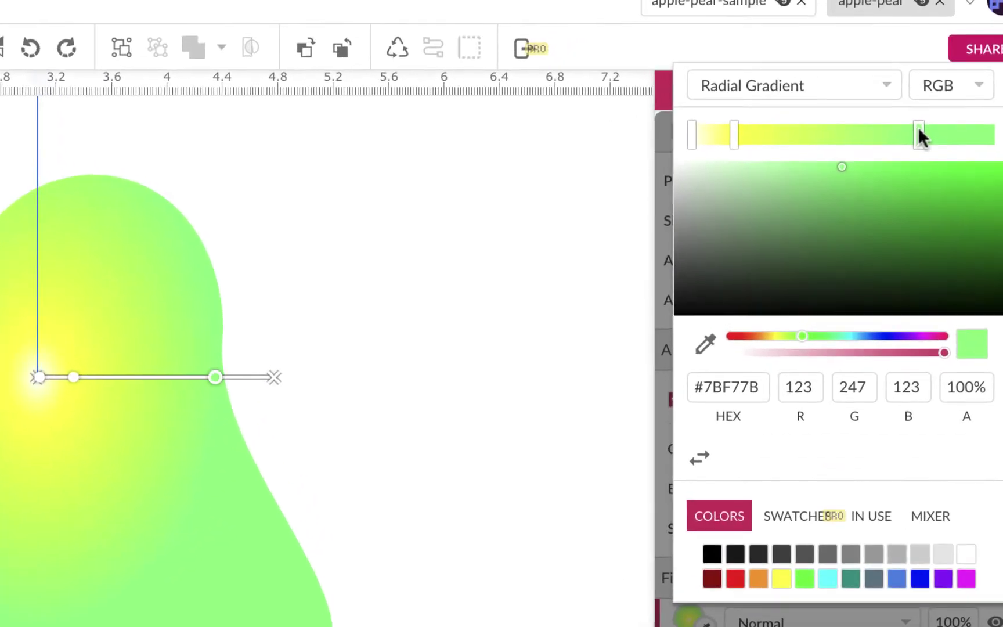
Open the apple-pear-sample document and examine the shading of the finished pear
click(720, 12)
click(870, 5)
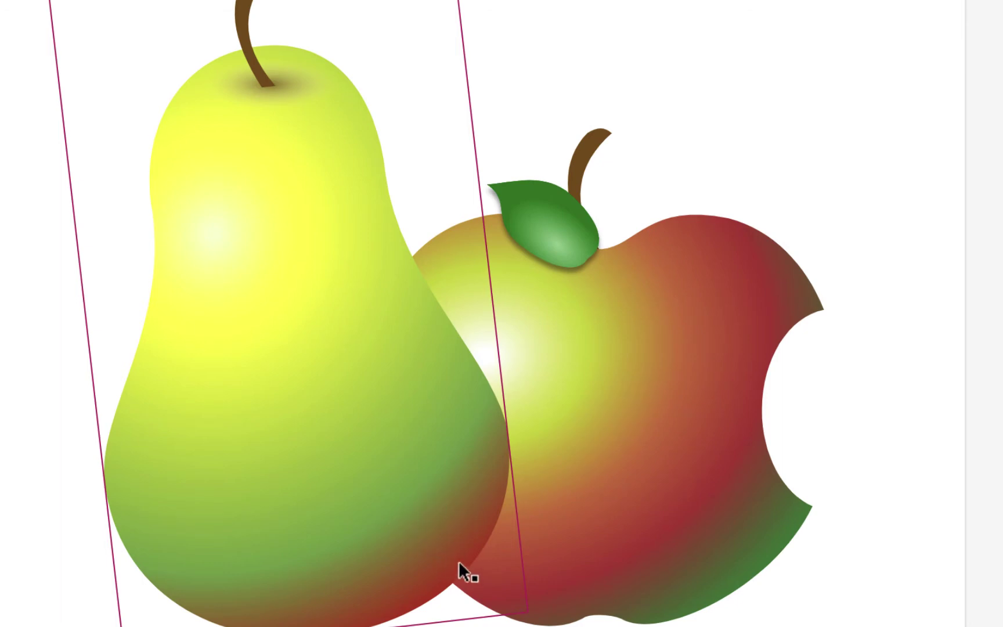
Return to the pear drawing and add a dark red #AC1D1D stop at the outer end of the pear's radial gradient
key(Escape)
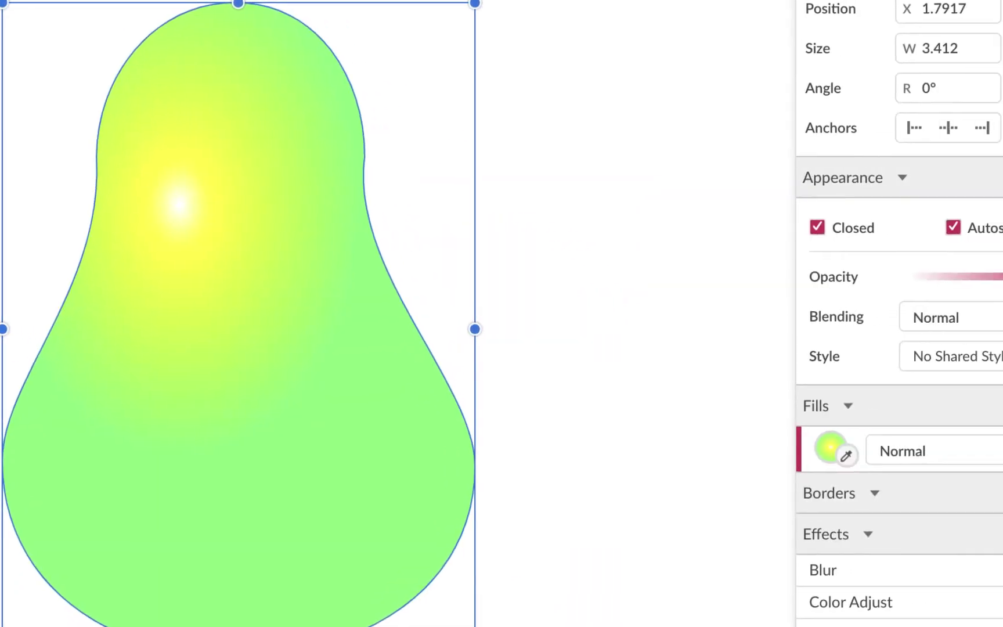
click(831, 442)
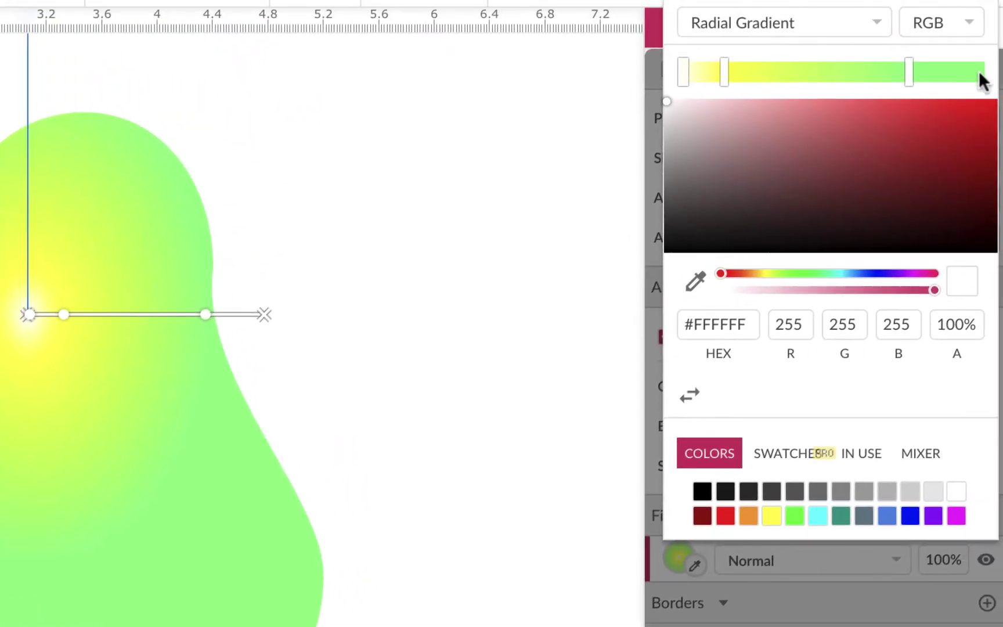
click(980, 74)
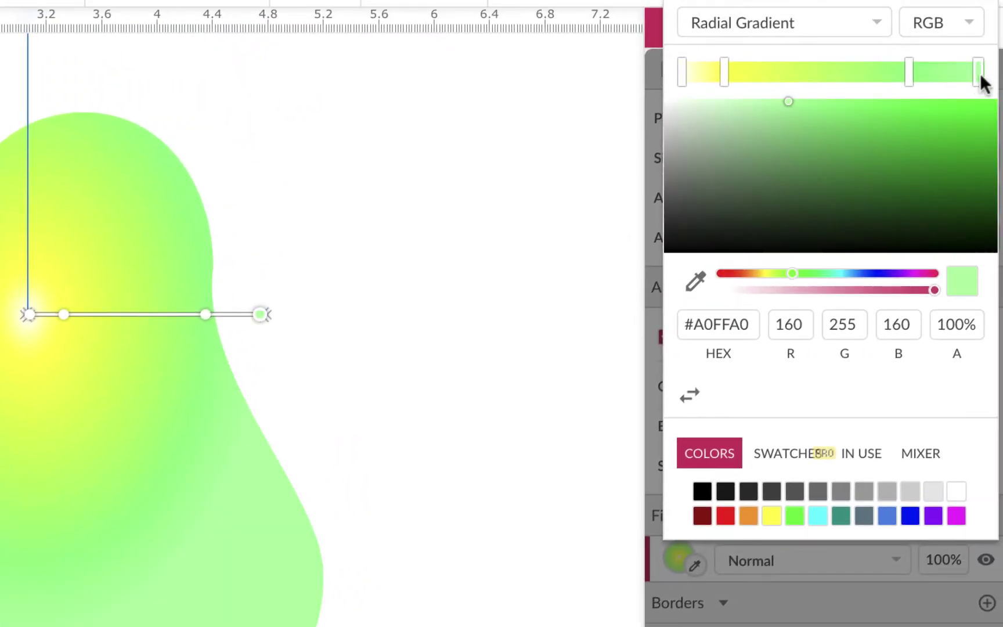
click(702, 515)
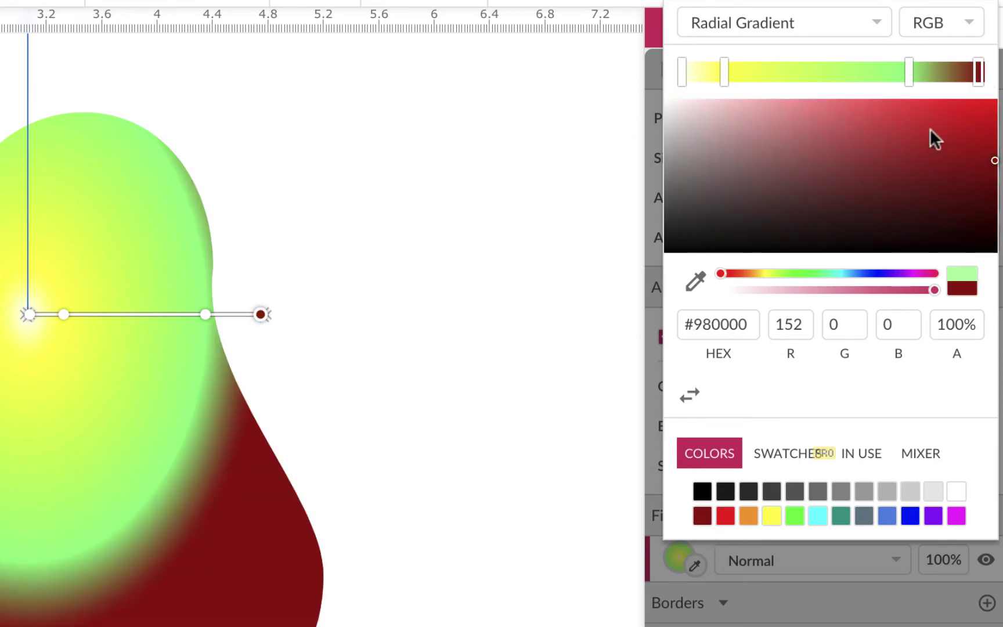
mouse_move(992, 162)
mouse_down()
mouse_move(943, 162)
mouse_move(939, 148)
mouse_up()
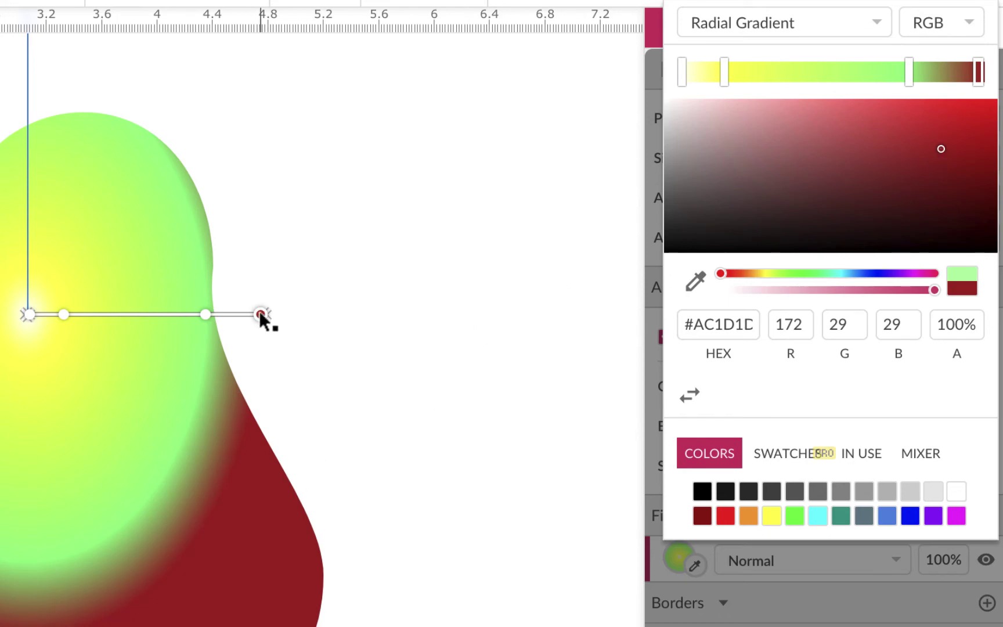
Enlarge and tilt the pear's radial gradient and nudge its centre toward the left edge so red shades only the lower-right edge
drag(260, 314, 414, 311)
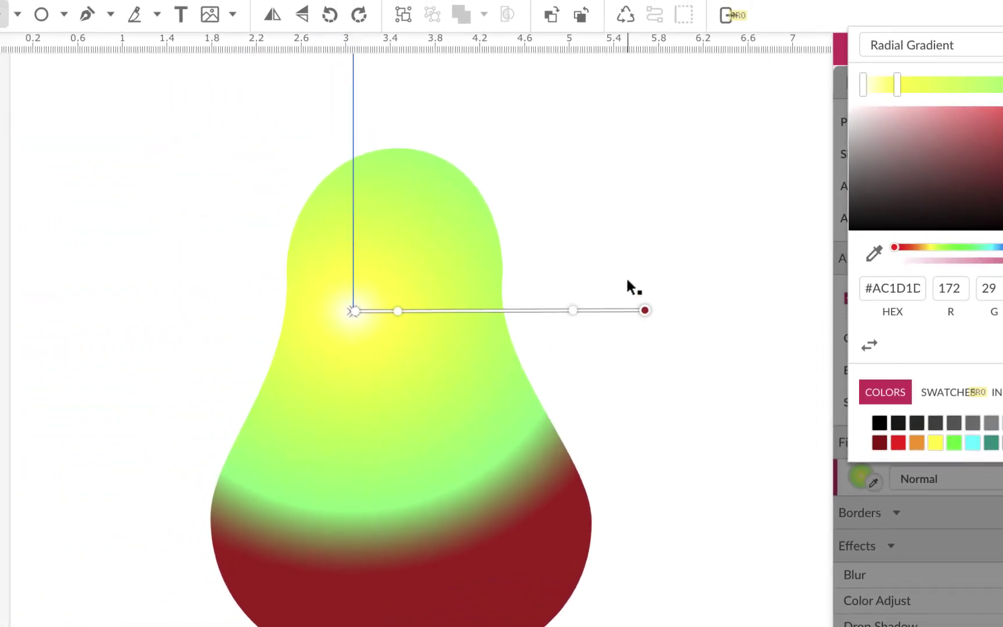
key(ctrl+minus)
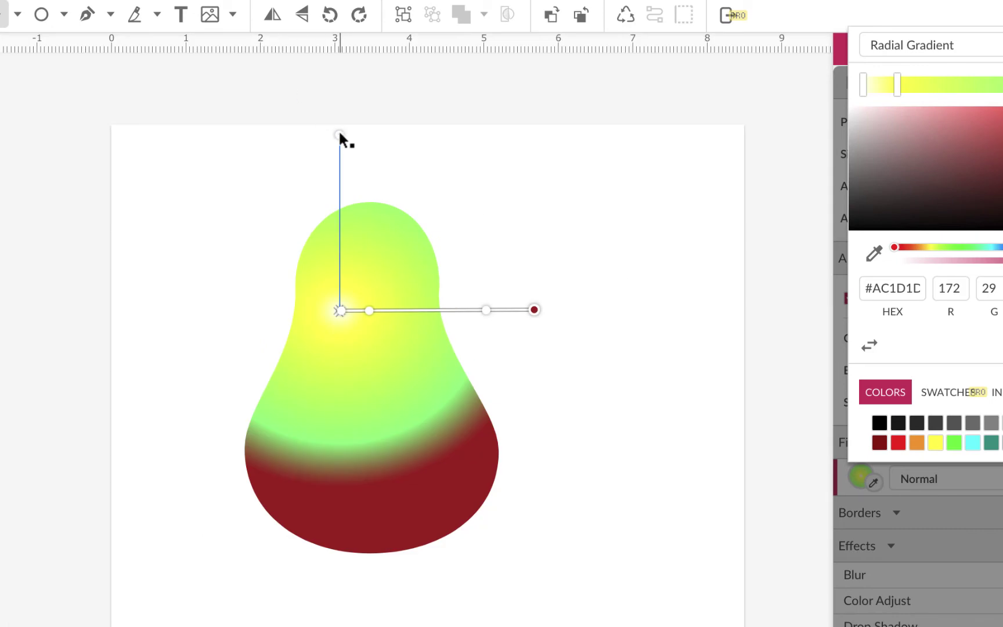
drag(340, 135, 335, 81)
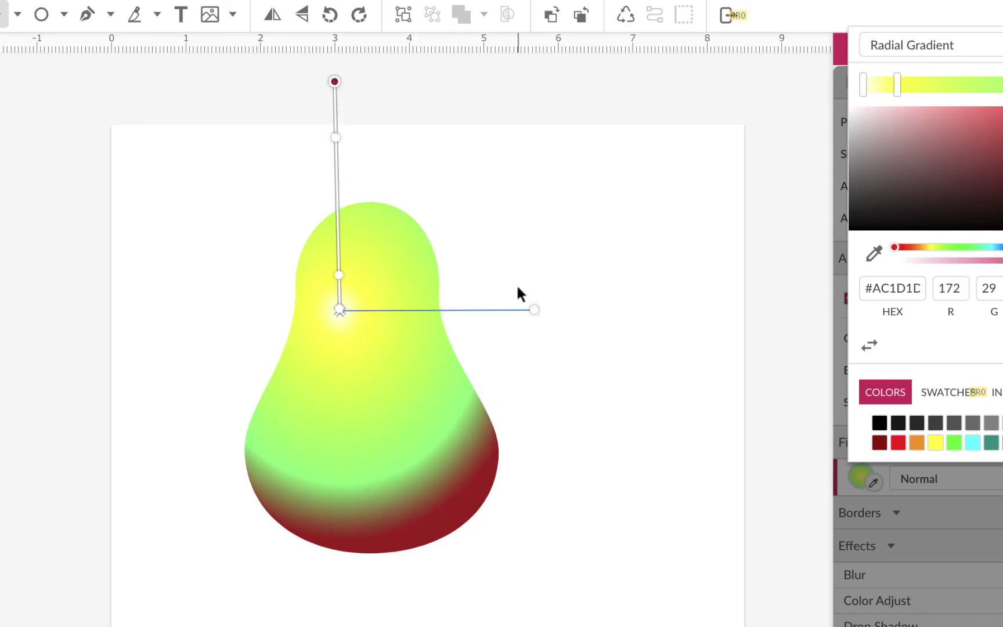
drag(534, 309, 566, 219)
drag(335, 81, 255, 64)
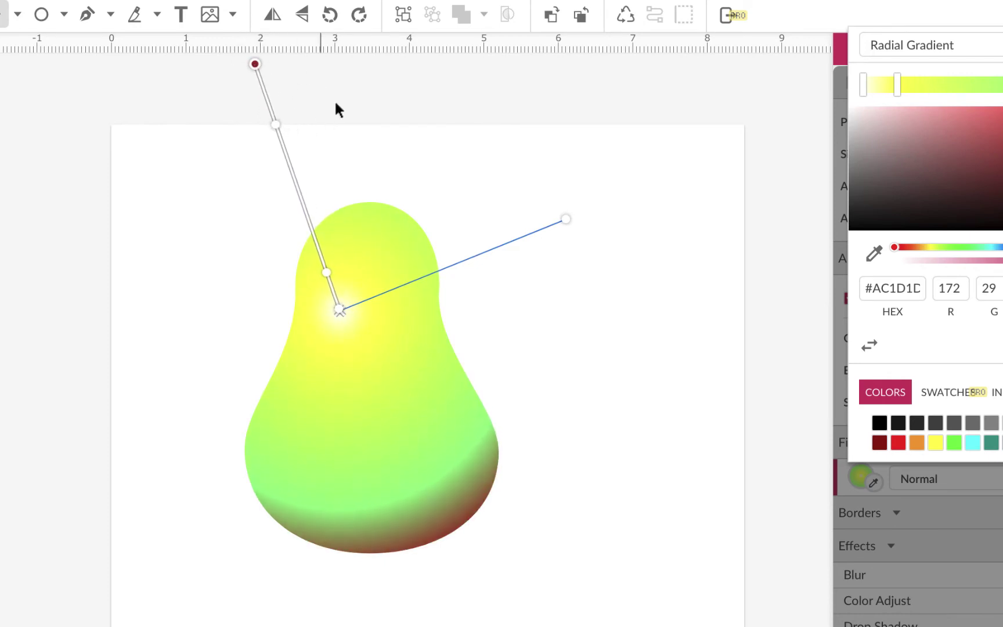
drag(487, 254, 470, 257)
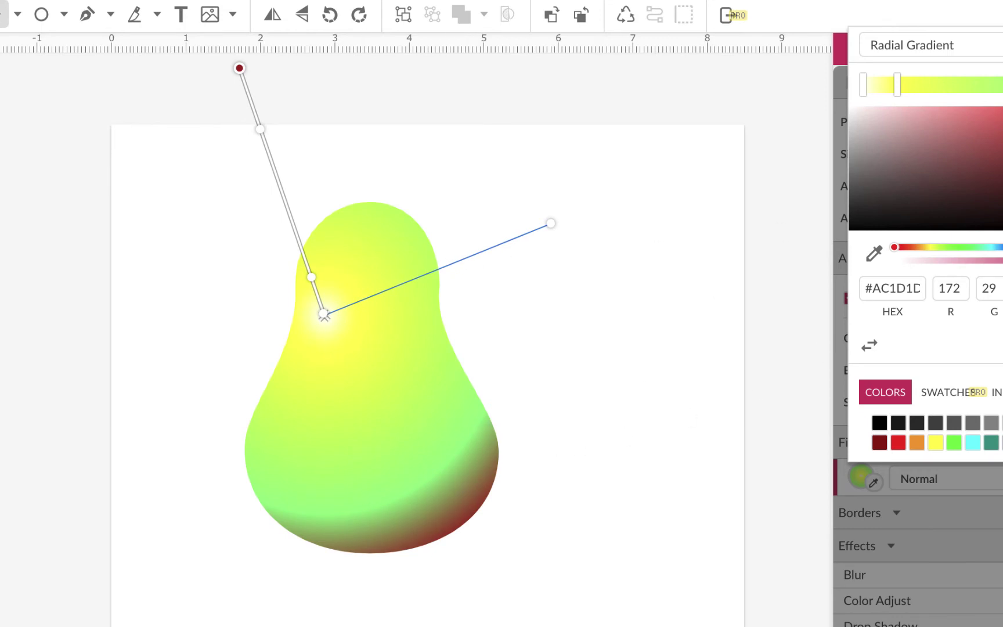
Darken the gradient's green stop to #409B40 and shift it slightly inward
mouse_move(925, 79)
mouse_down()
mouse_move(906, 78)
mouse_move(916, 78)
mouse_up()
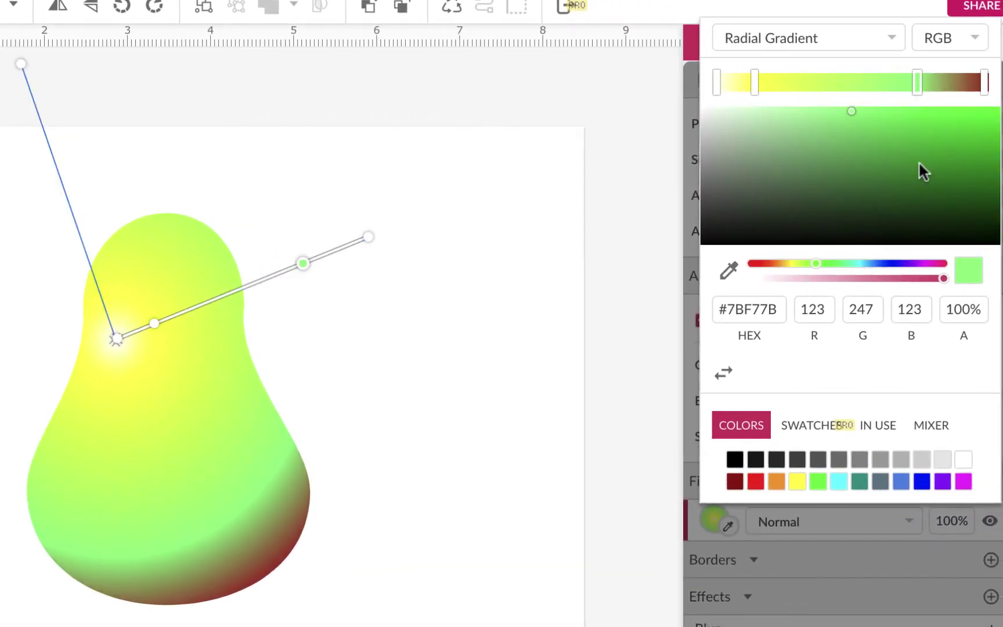
click(866, 135)
drag(866, 136, 865, 140)
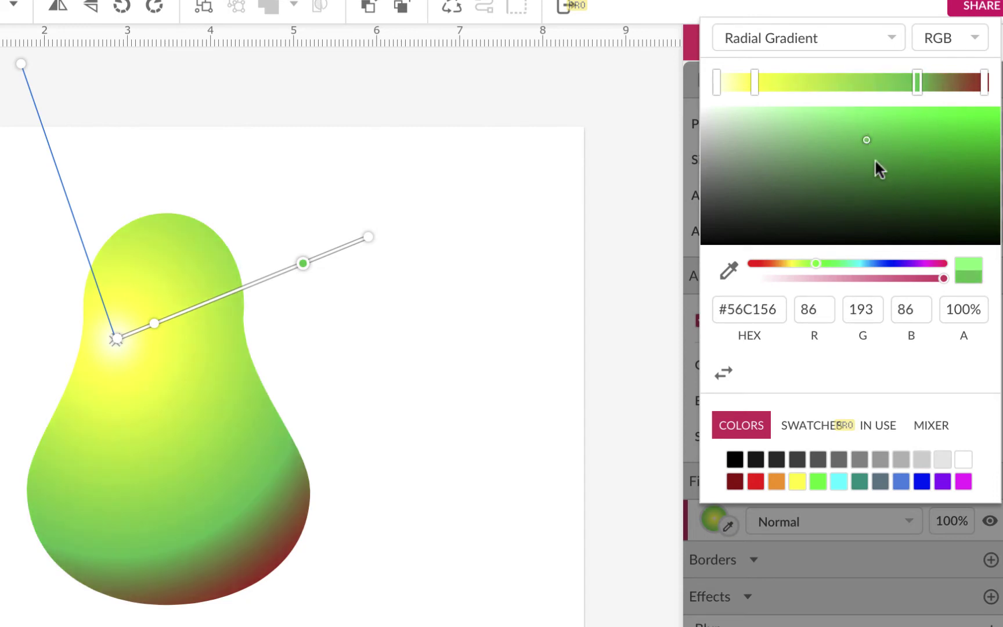
click(875, 161)
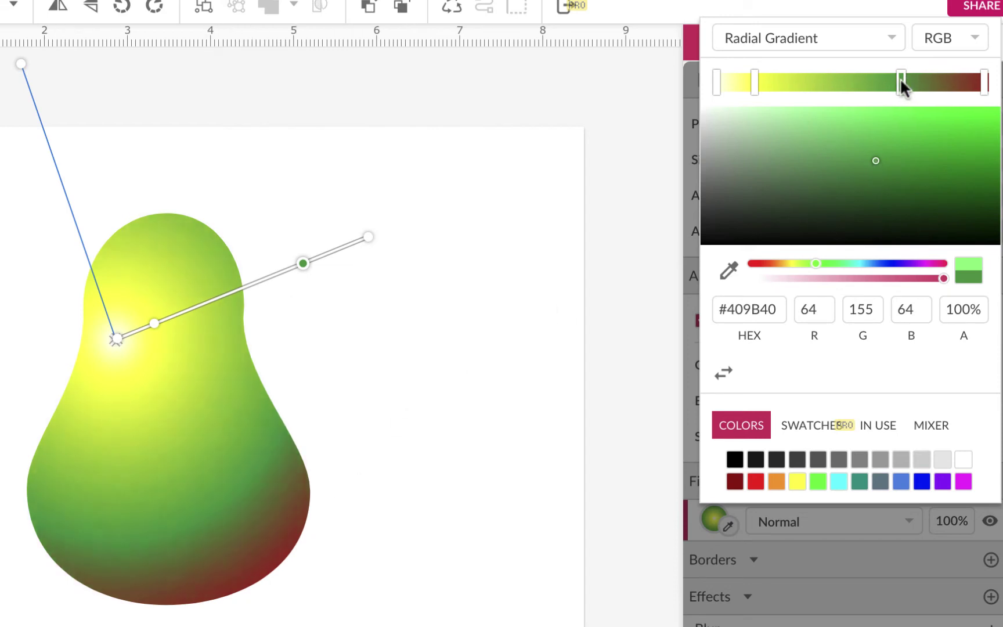
drag(900, 83, 900, 82)
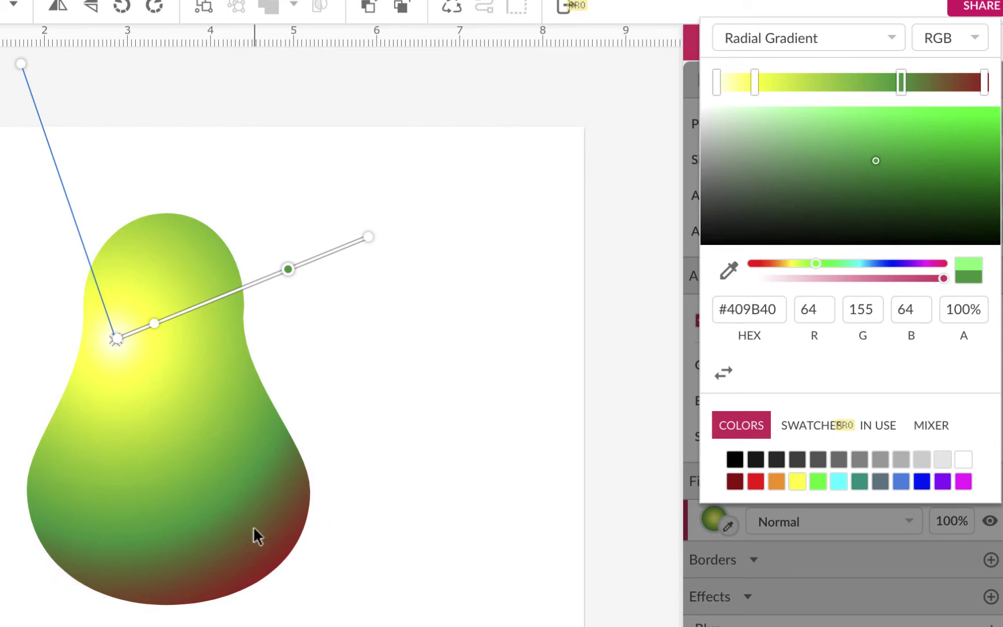
Move the yellow gradient stop outward, soften it to #F2F255, and set the innermost stop to pale yellow #F4F4B5
drag(753, 78, 777, 79)
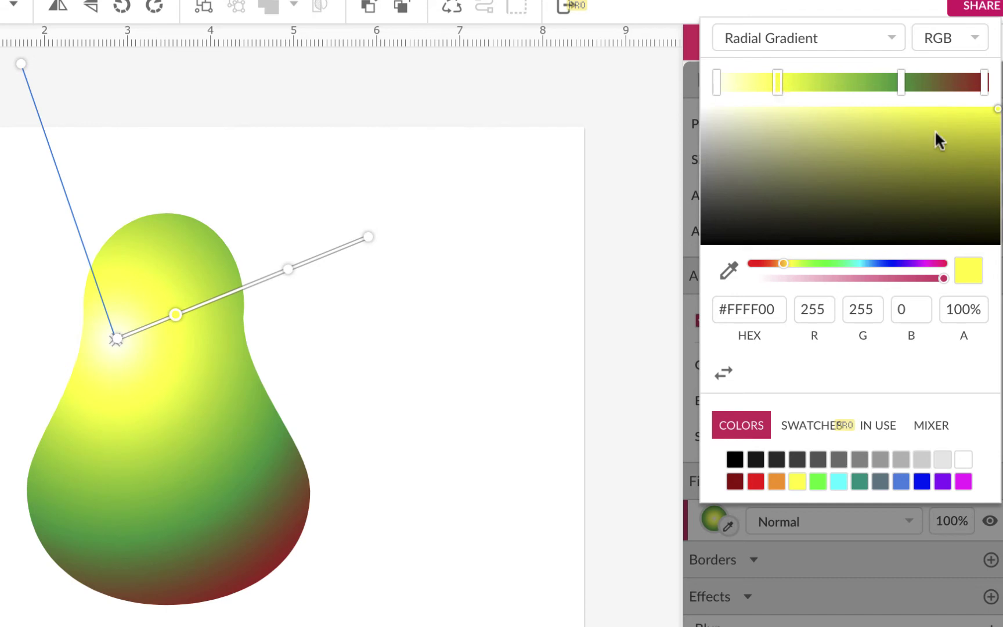
click(921, 113)
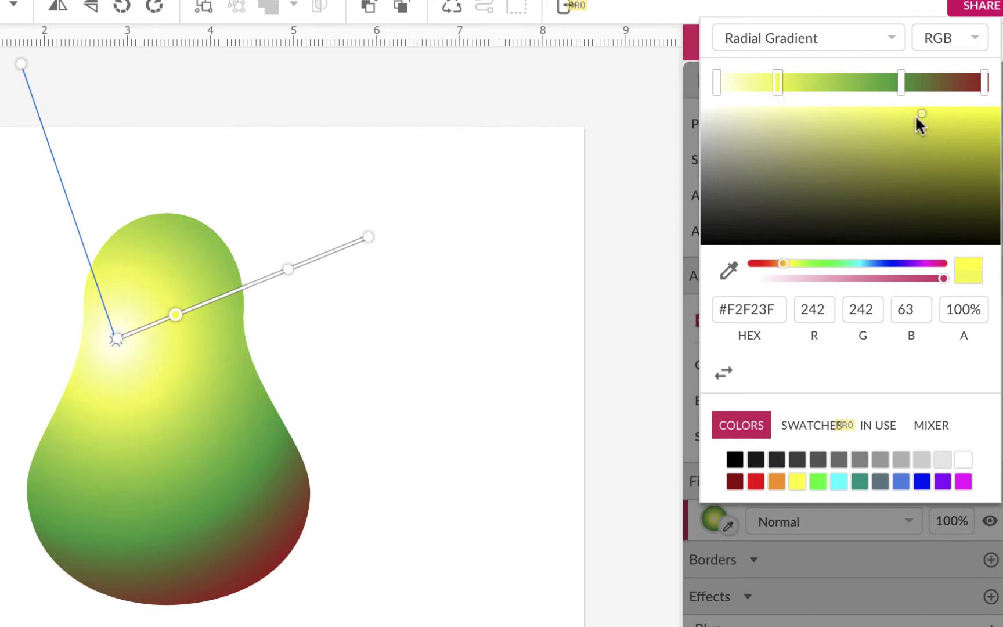
click(715, 83)
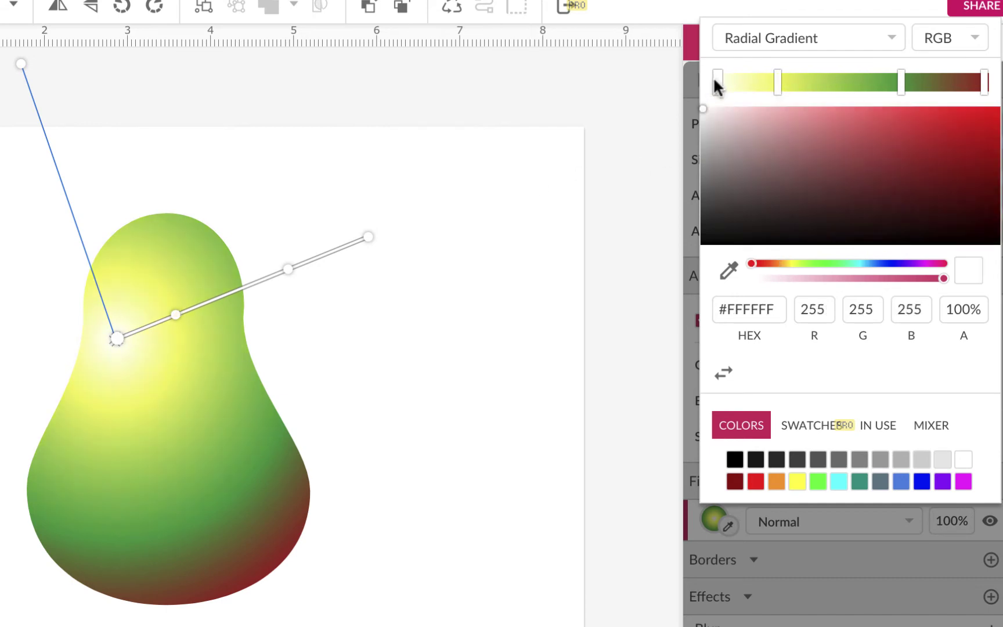
click(797, 482)
click(778, 112)
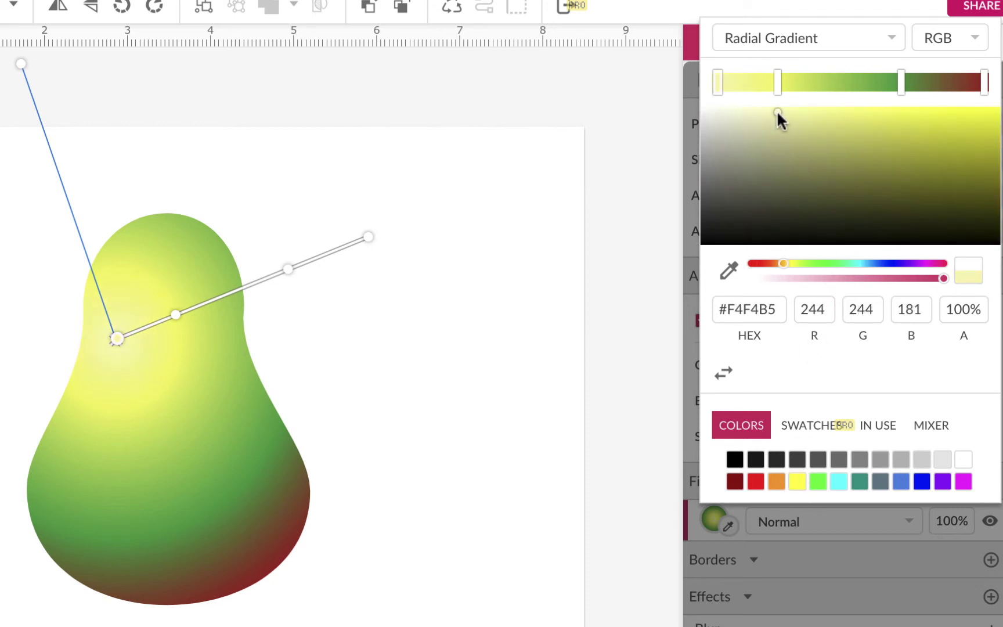
Warm the yellow gradient stop to #F2DD55 and move it a little further outward
click(777, 81)
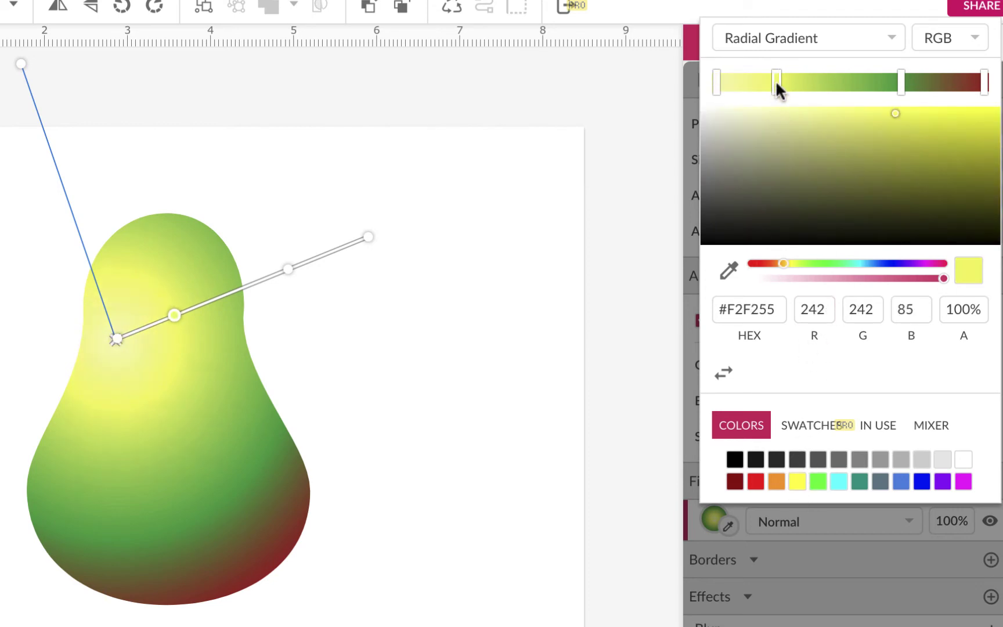
drag(783, 264, 778, 260)
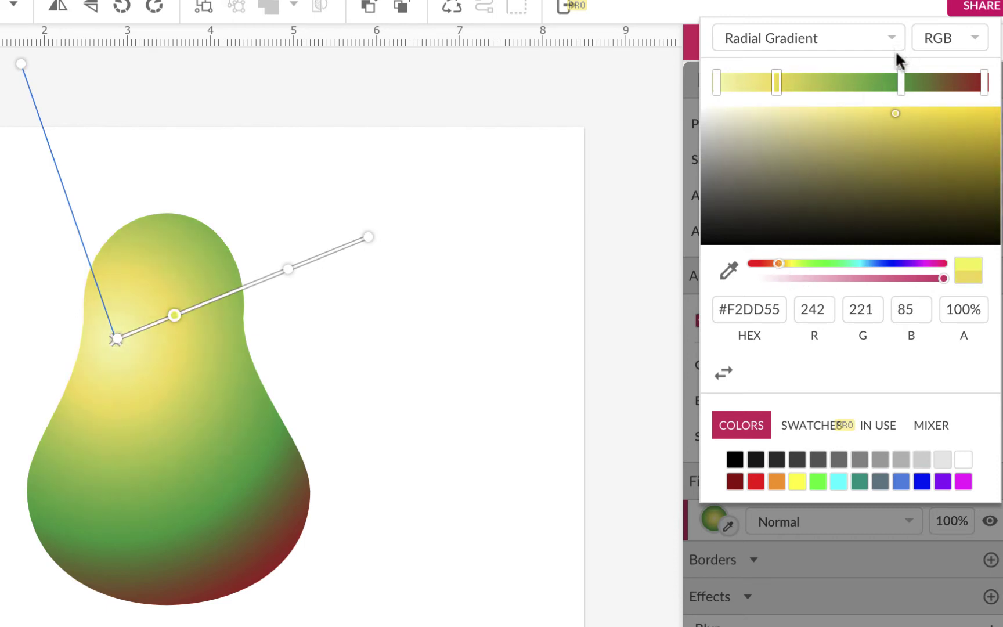
mouse_move(775, 83)
mouse_down()
mouse_move(802, 85)
mouse_move(764, 81)
mouse_move(805, 87)
mouse_move(778, 85)
mouse_move(789, 85)
mouse_up()
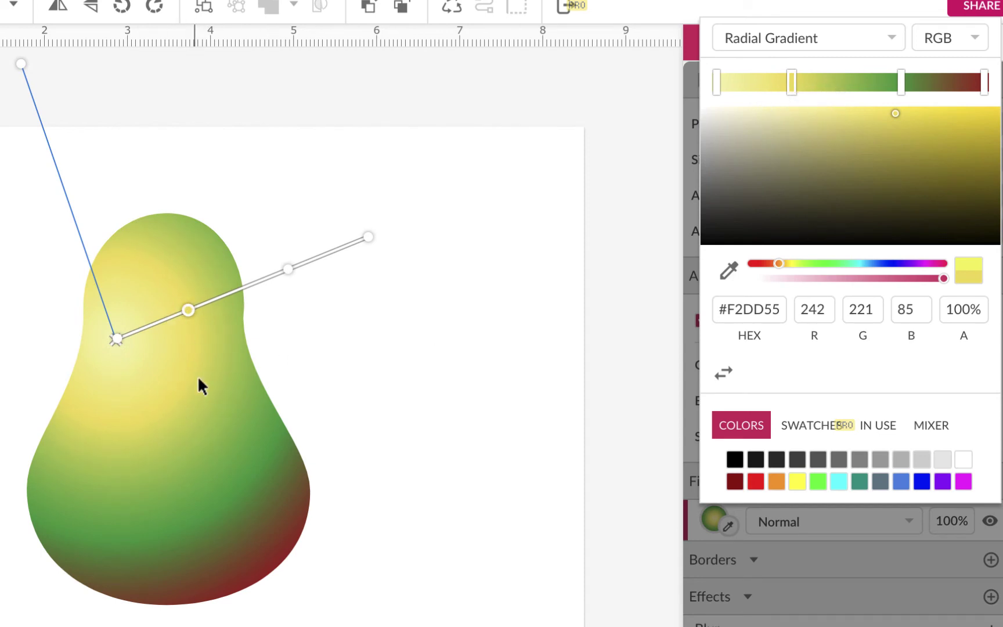
Shift the green gradient stop's hue toward yellow to #699B40 and finish editing the pear's fill
click(901, 81)
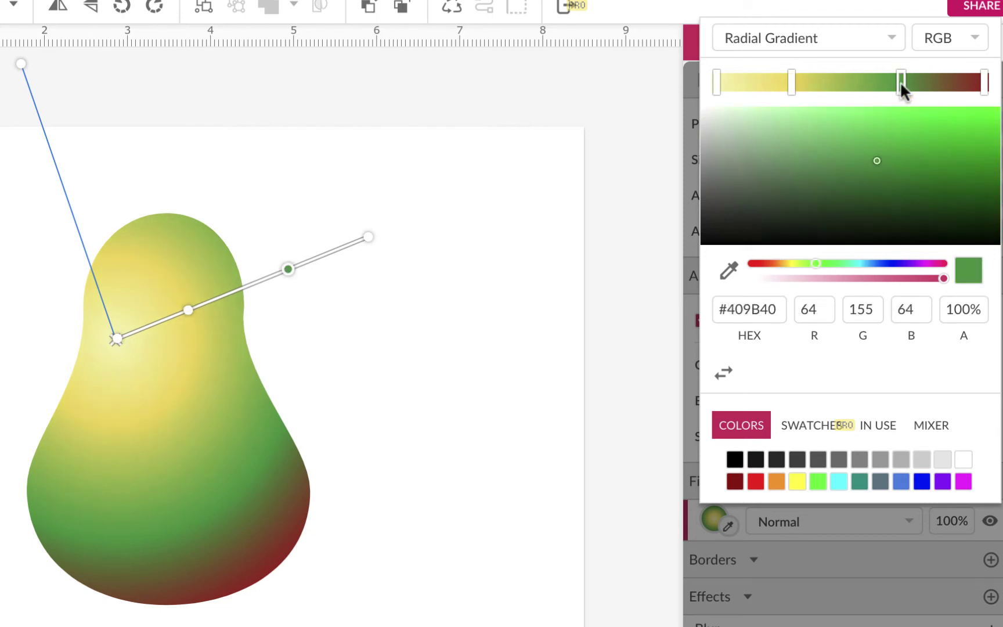
drag(809, 264, 799, 265)
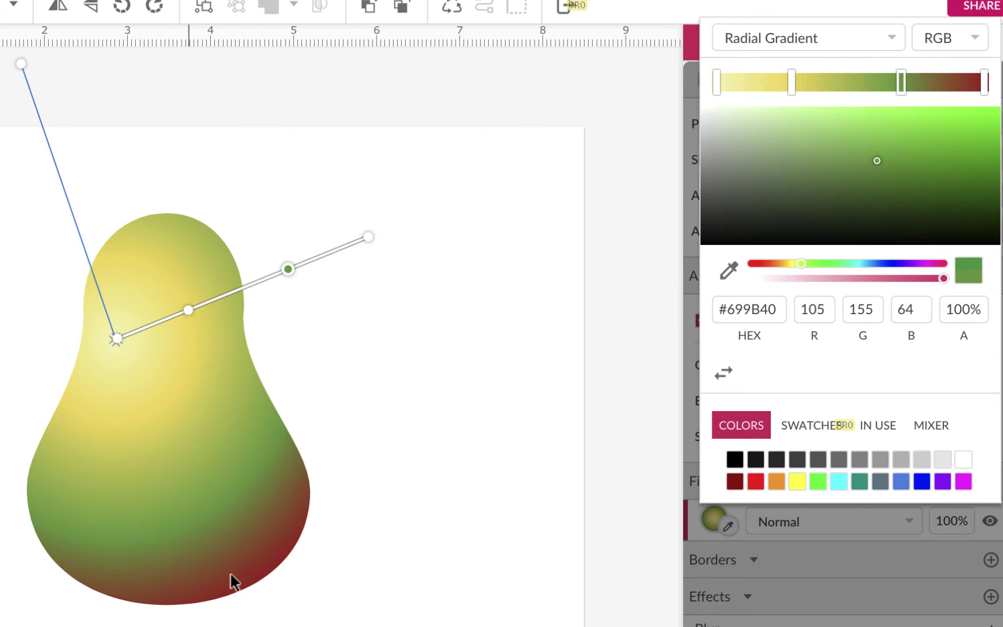
click(434, 381)
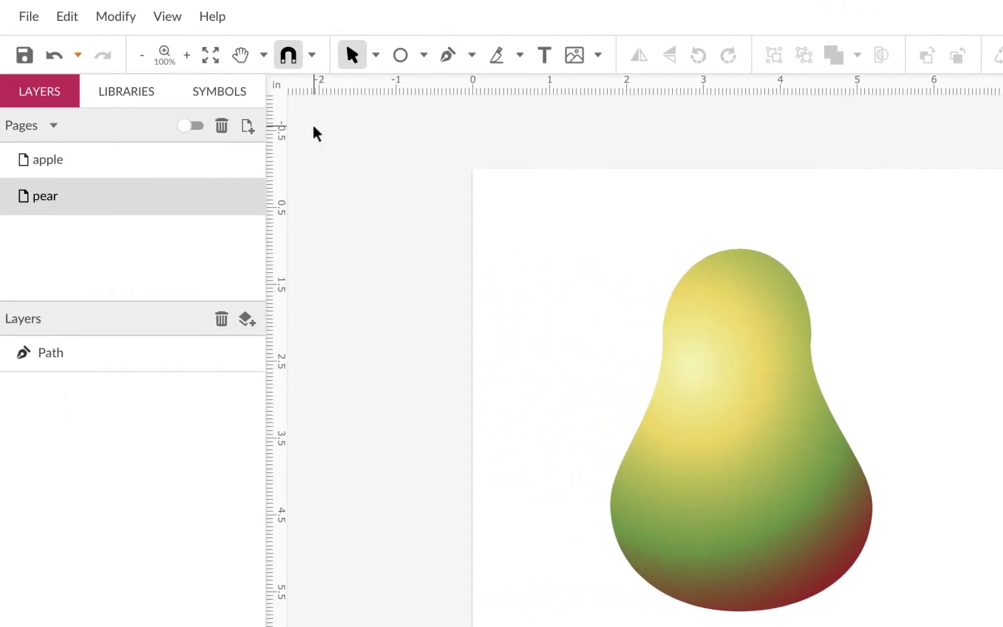
Copy the stem from the apple page, paste it on the pear page, and position it on top of the pear
click(206, 169)
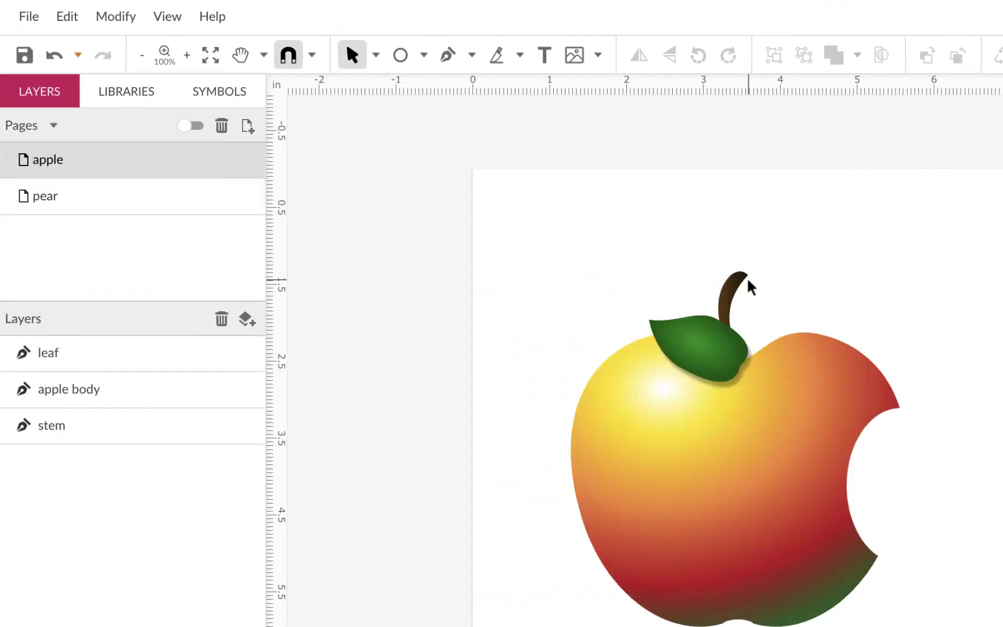
click(737, 282)
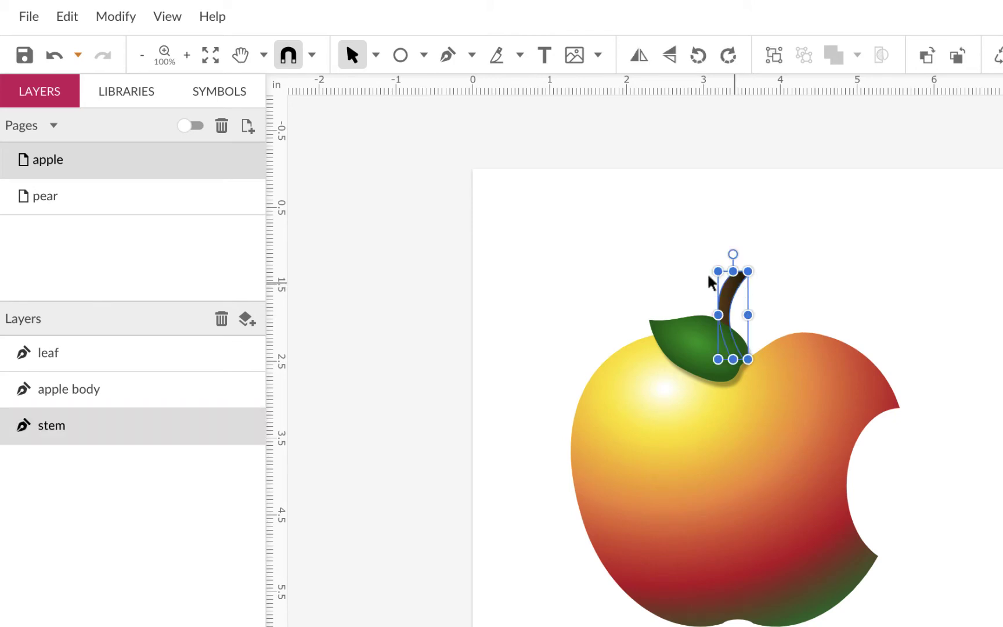
click(177, 203)
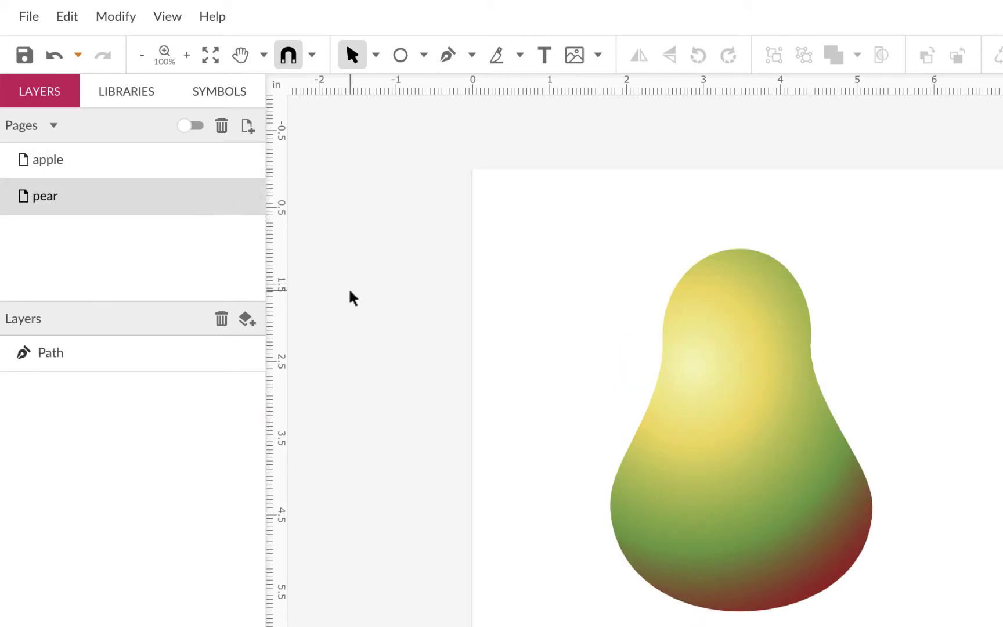
key(ctrl+v)
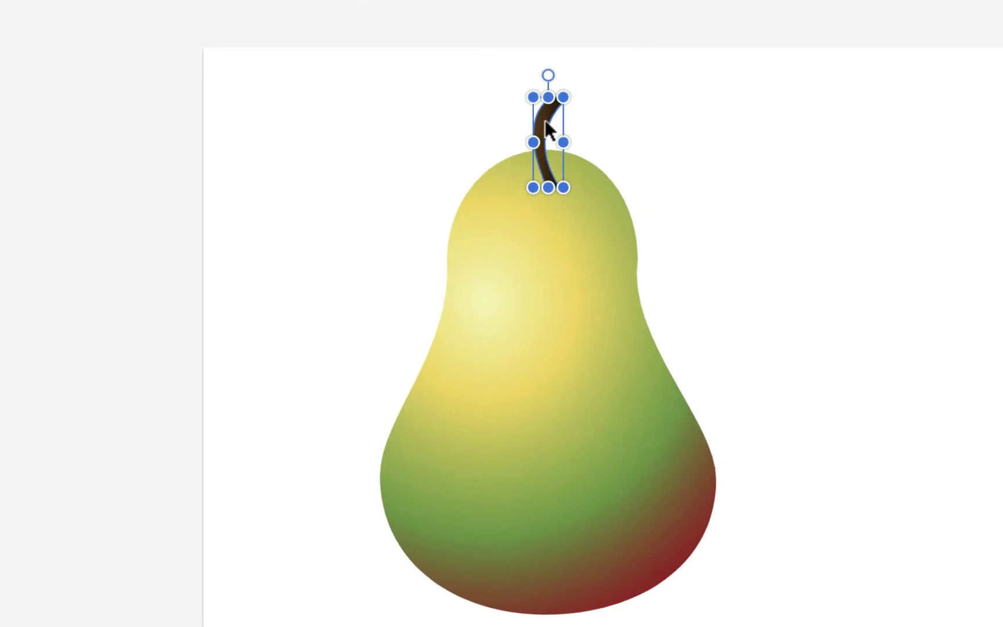
drag(590, 147, 535, 109)
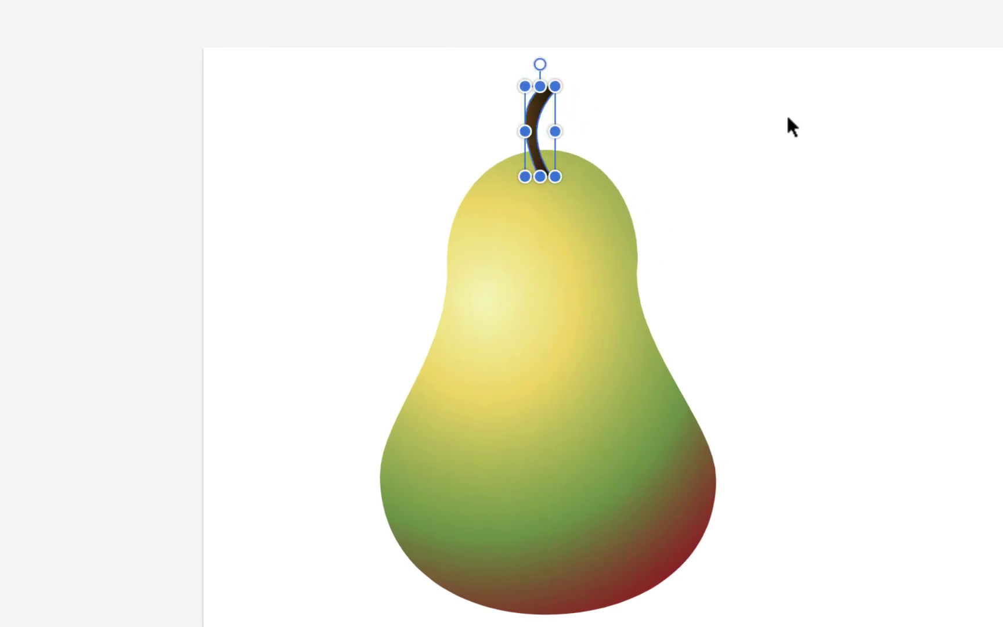
click(782, 122)
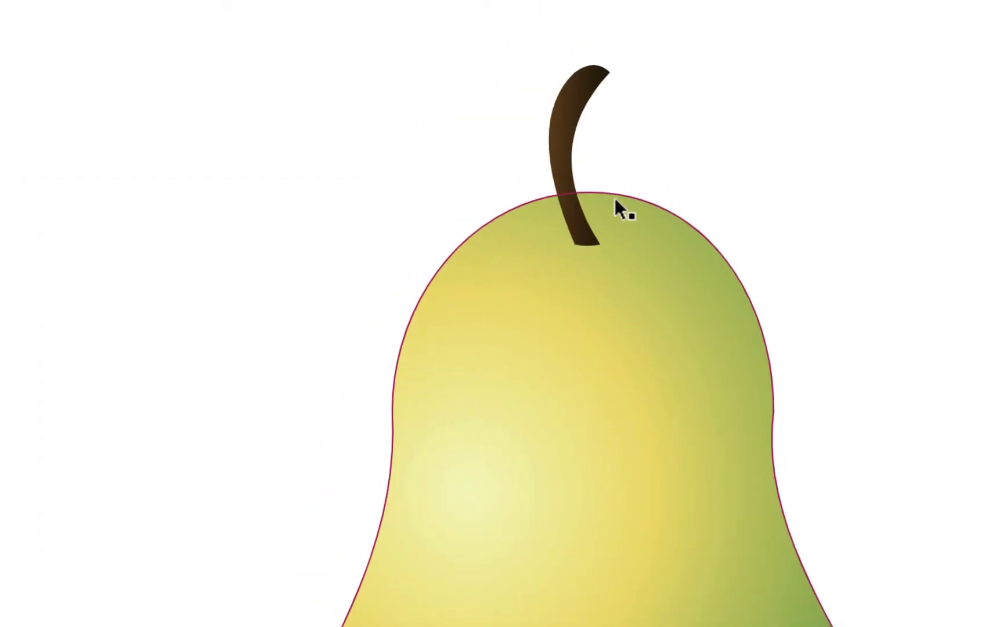
Draw a flat ellipse about 0.83 by 0.28 in over the base of the stem
click(140, 64)
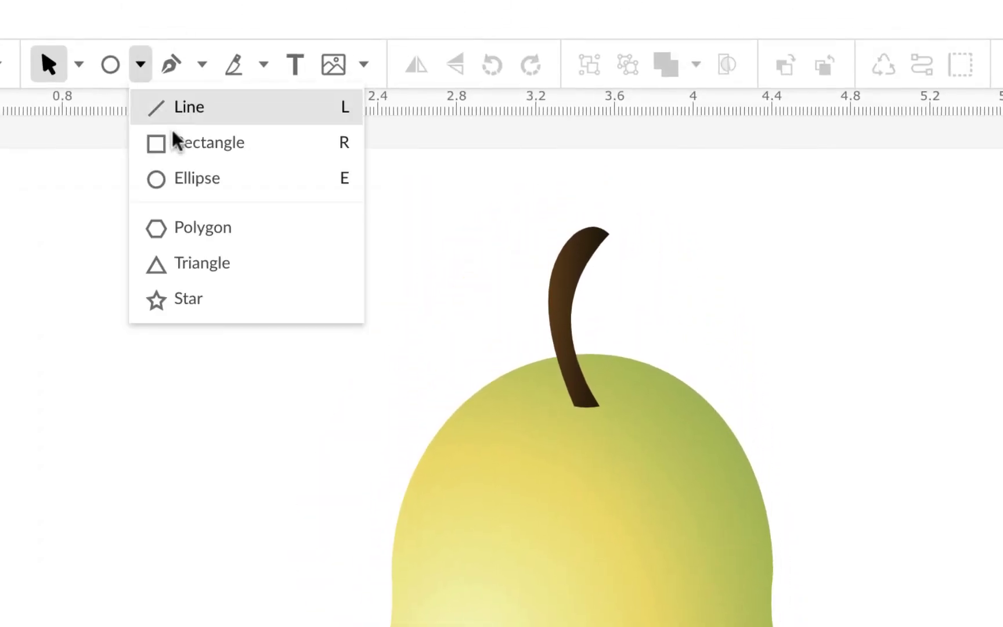
click(179, 174)
mouse_move(603, 420)
mouse_down()
mouse_move(681, 442)
mouse_move(613, 422)
mouse_up()
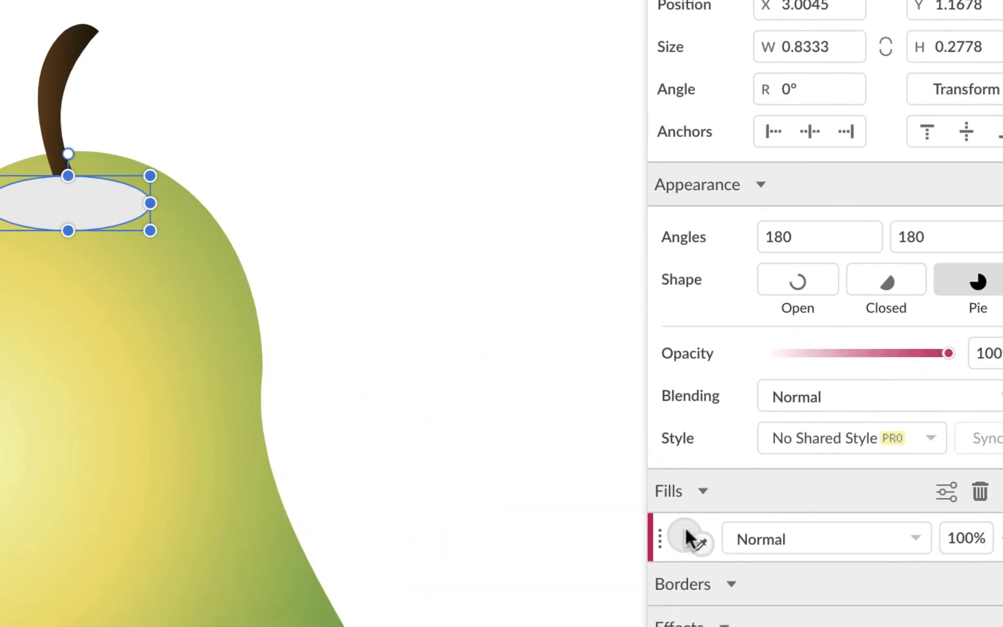
Change the ellipse's fill to a radial gradient and swap its colours so black is at the centre
click(656, 524)
click(766, 62)
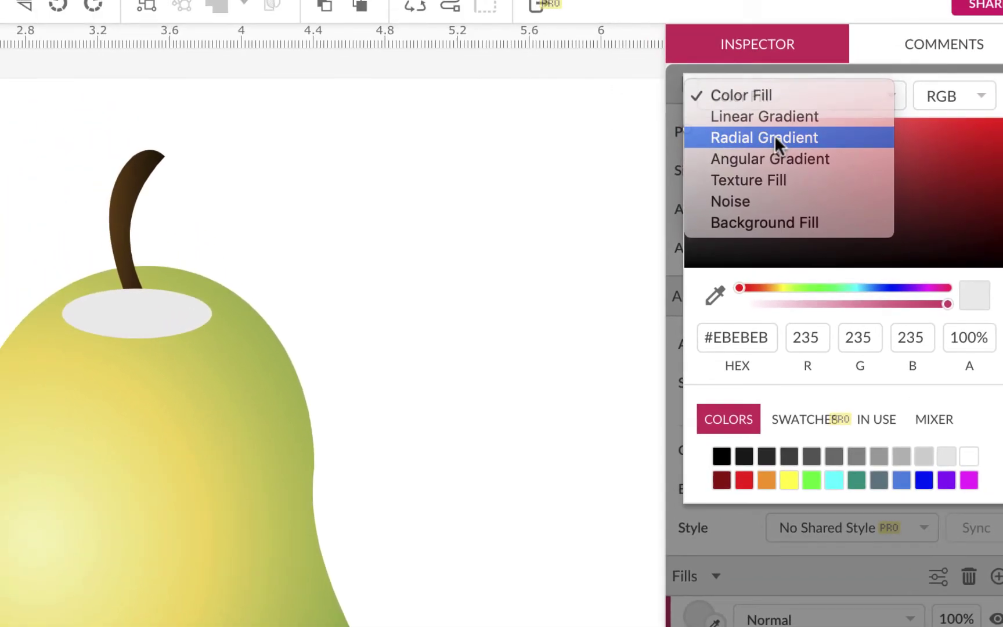
click(774, 136)
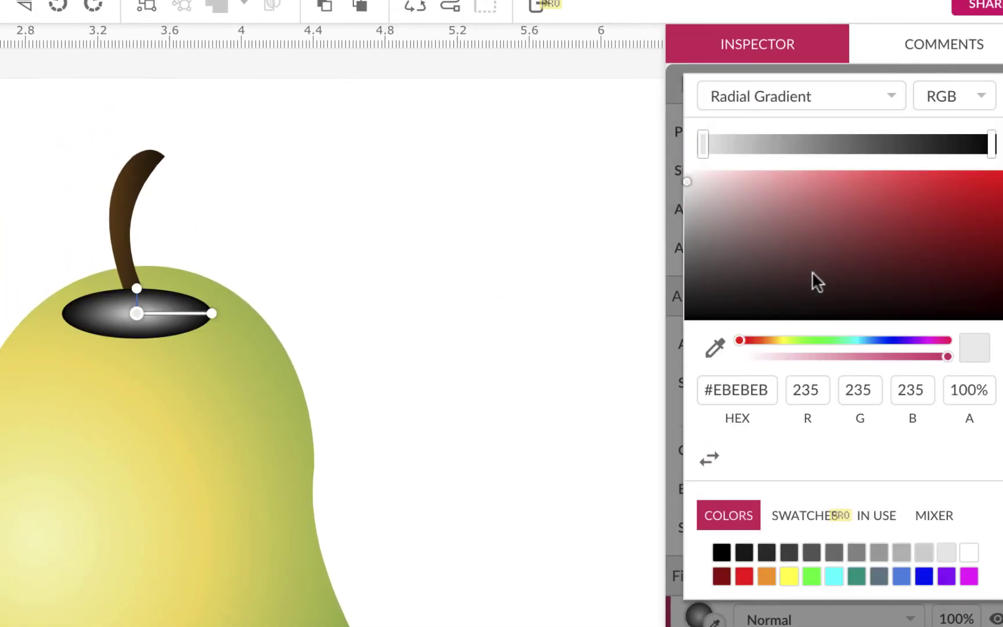
click(709, 458)
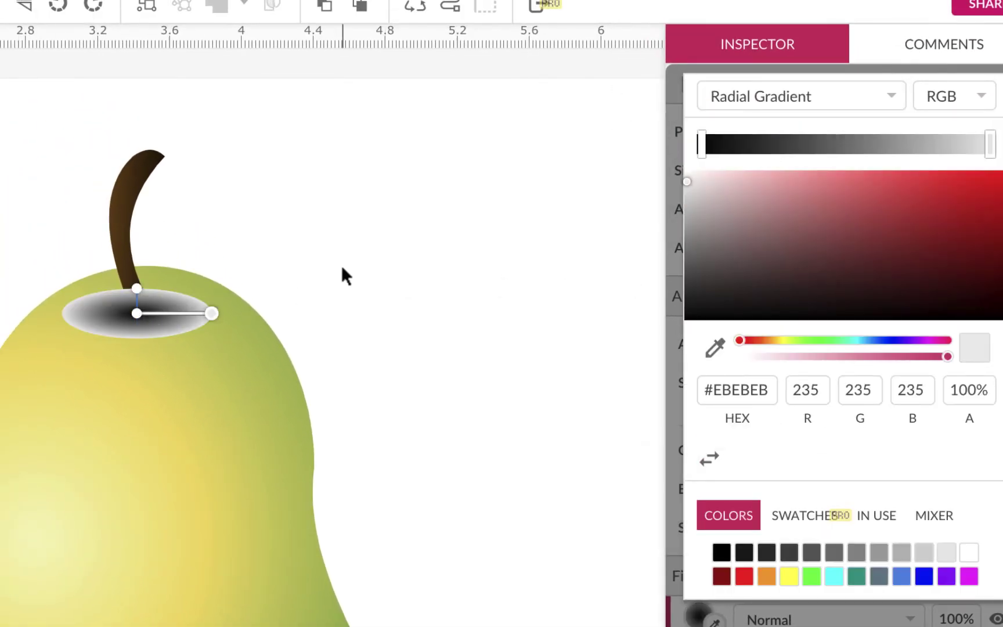
Recolour the centre stop of the ellipse's radial gradient from black to dark brown #604C20
click(701, 143)
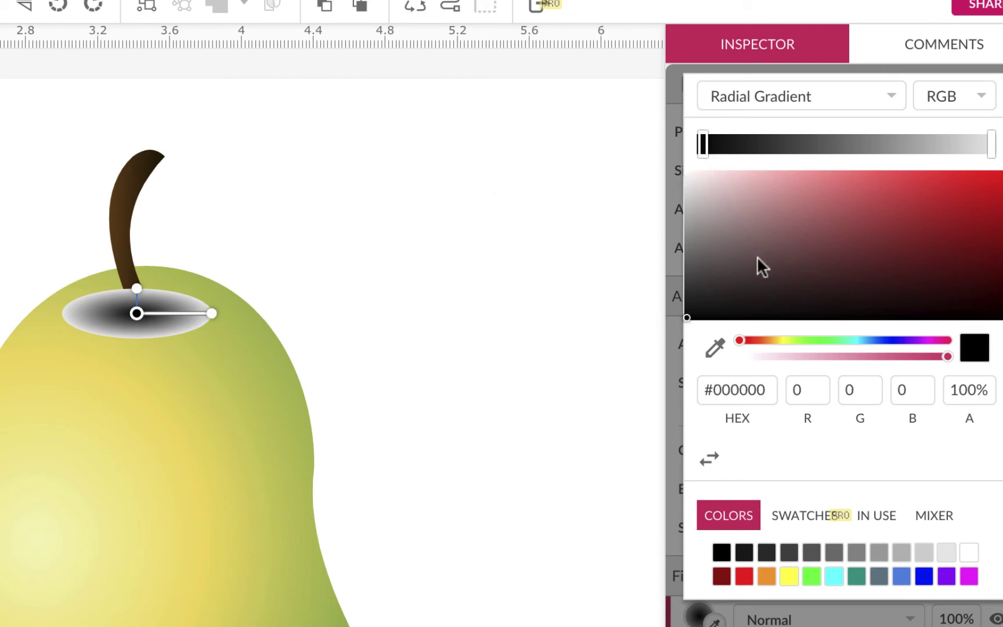
click(791, 340)
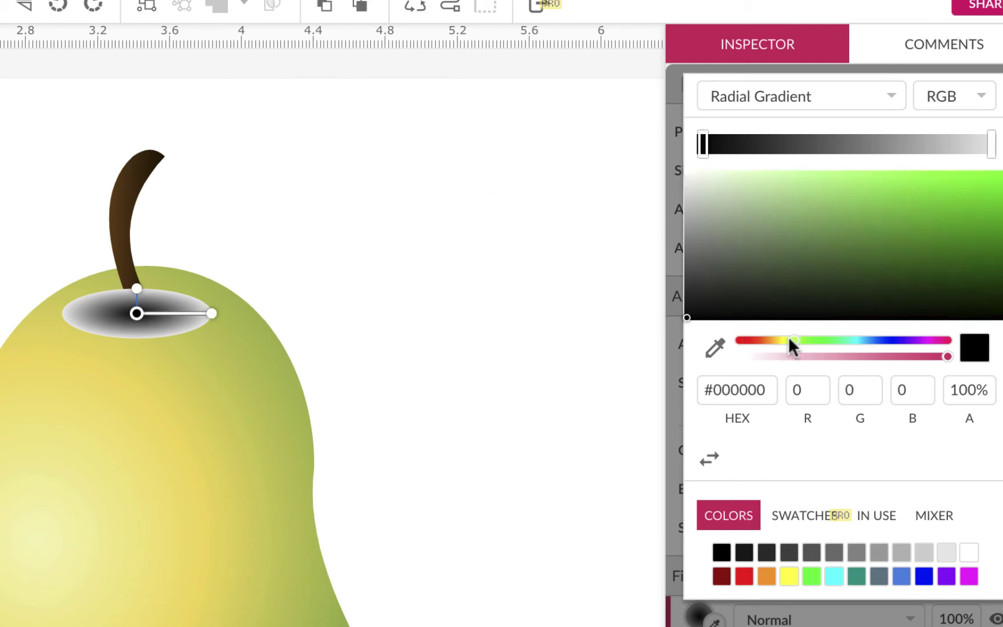
drag(789, 339, 782, 340)
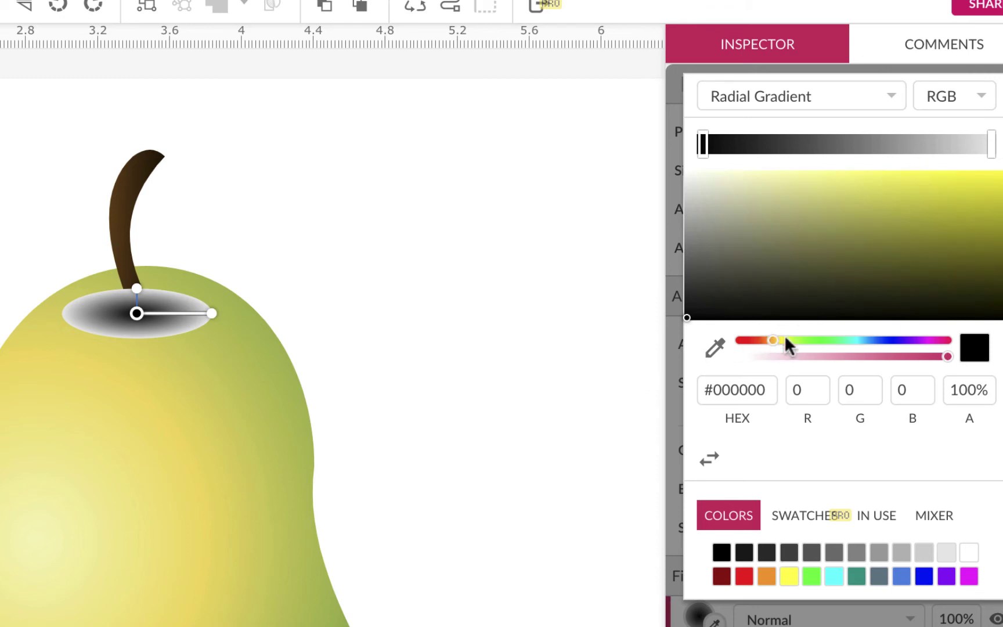
click(877, 234)
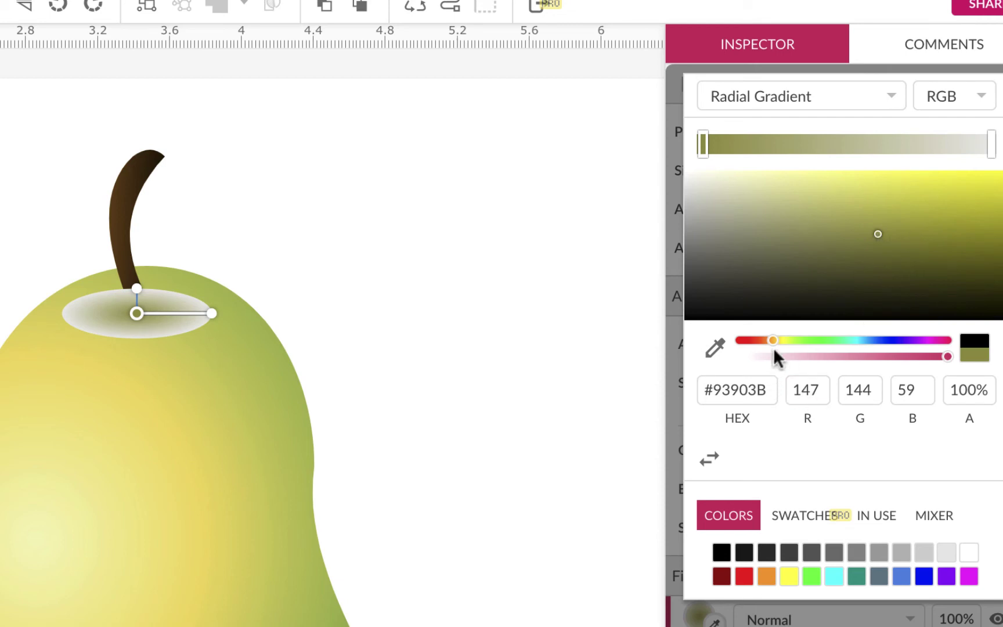
drag(770, 339, 763, 339)
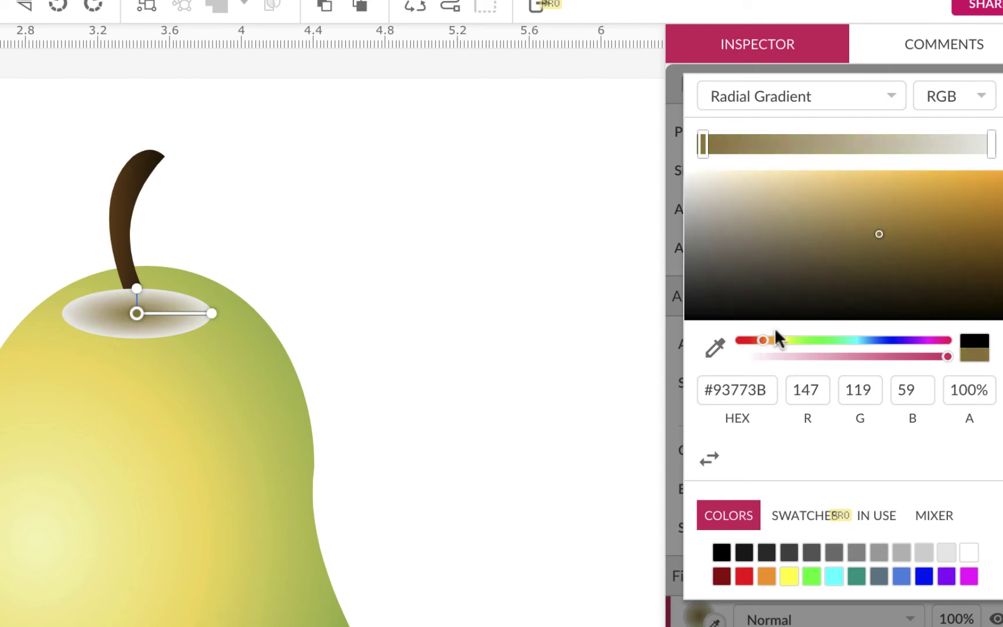
click(907, 231)
click(906, 239)
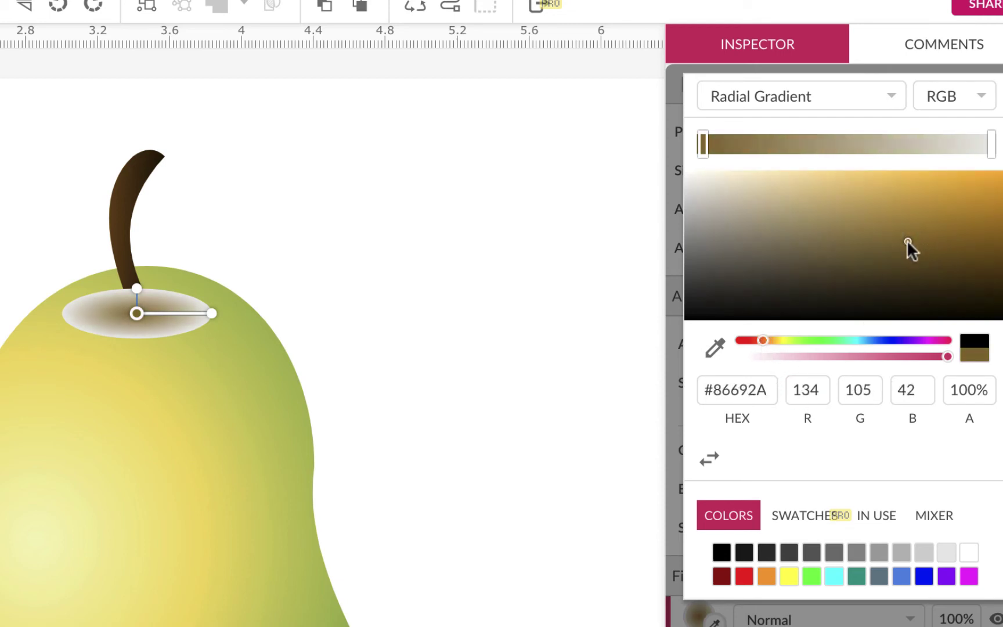
click(910, 250)
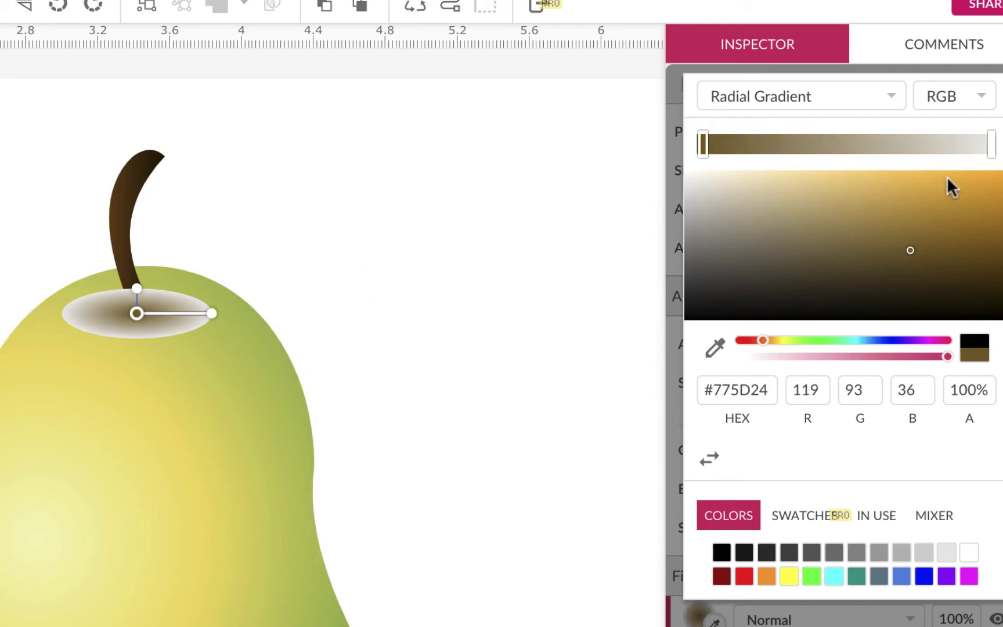
click(899, 264)
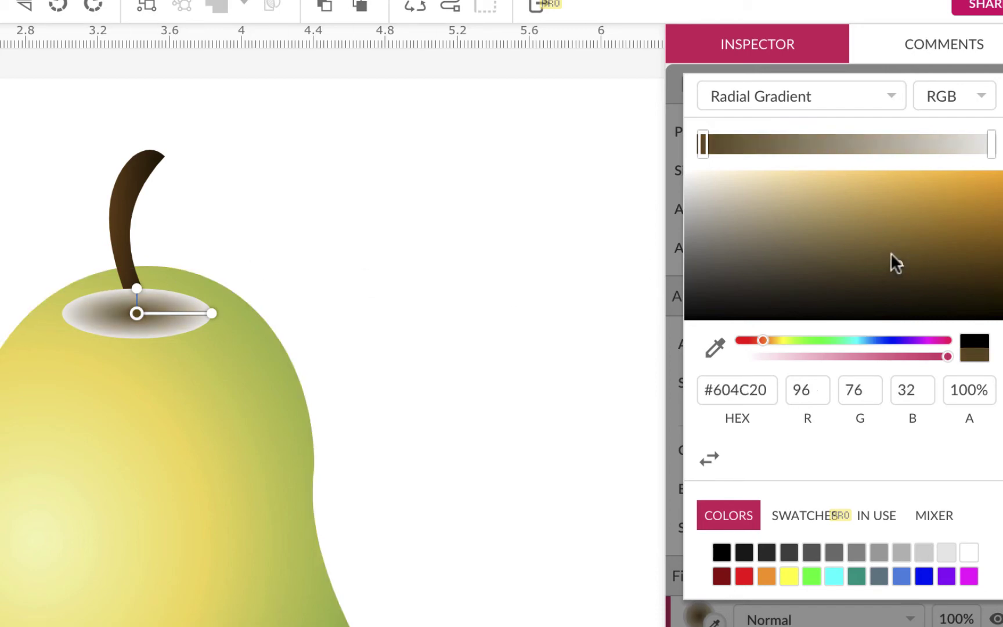
Set the ellipse gradient's outer stop to pale yellow #D9D98A with 0% alpha and finish editing the fill
click(989, 143)
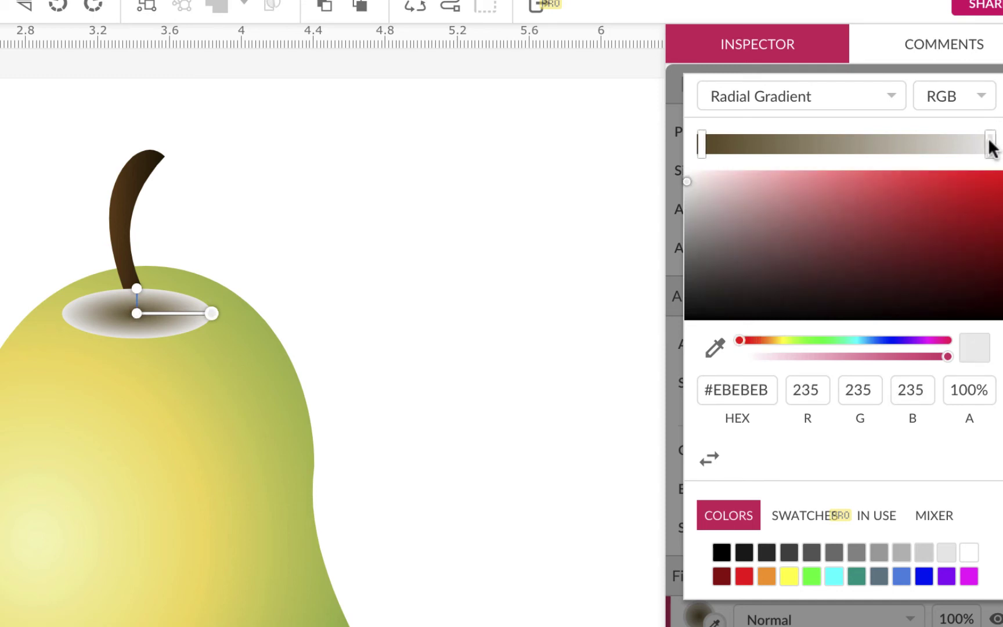
click(789, 576)
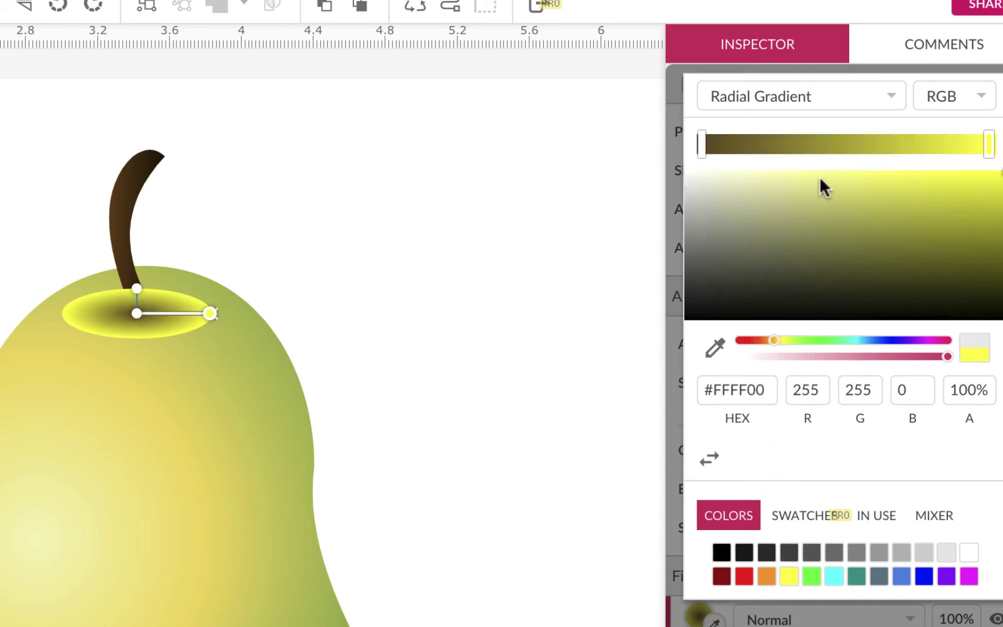
click(801, 193)
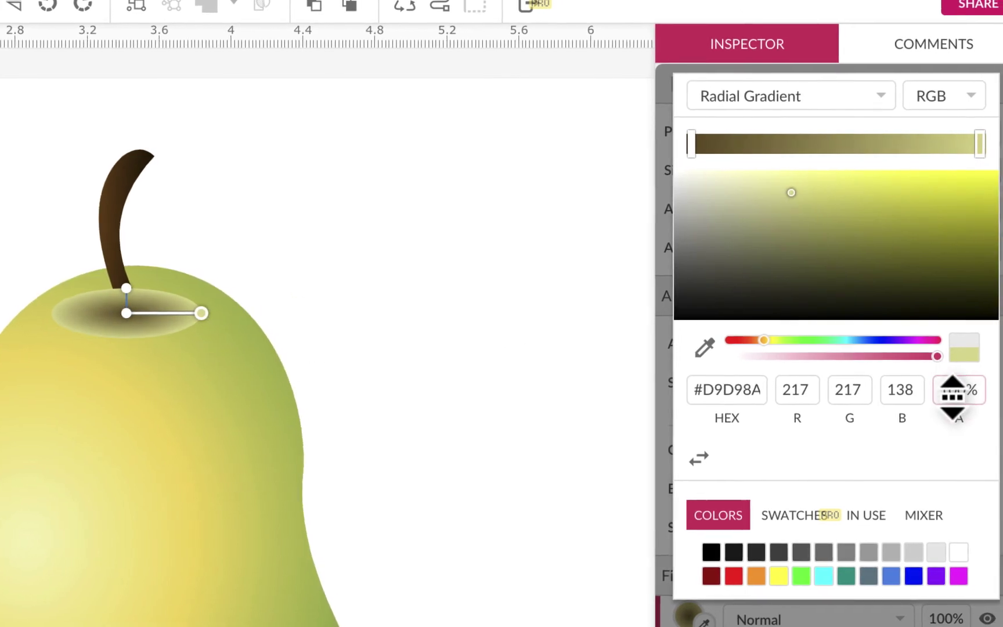
drag(939, 395, 948, 593)
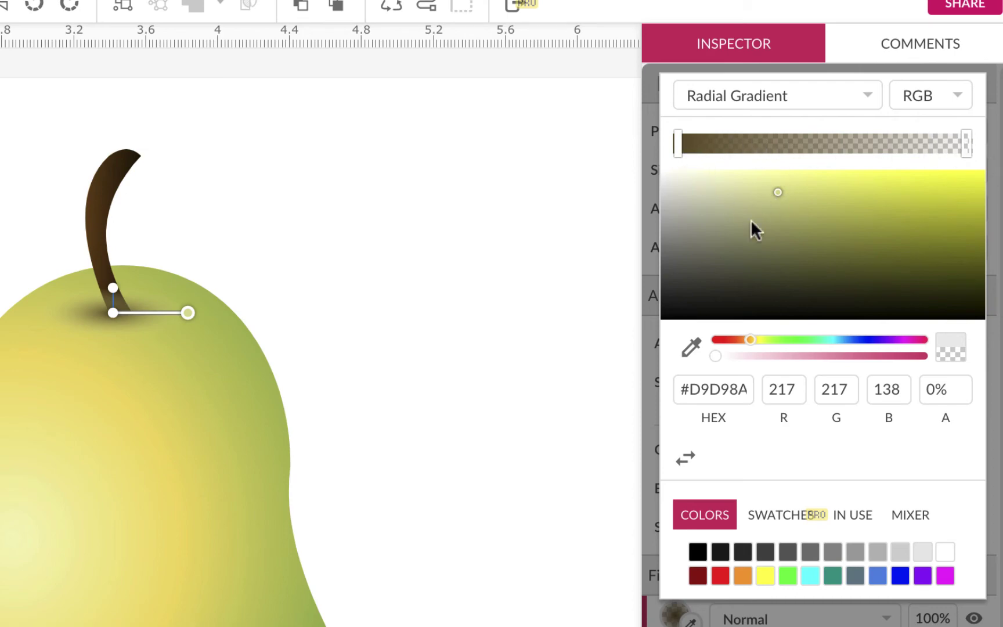
click(386, 278)
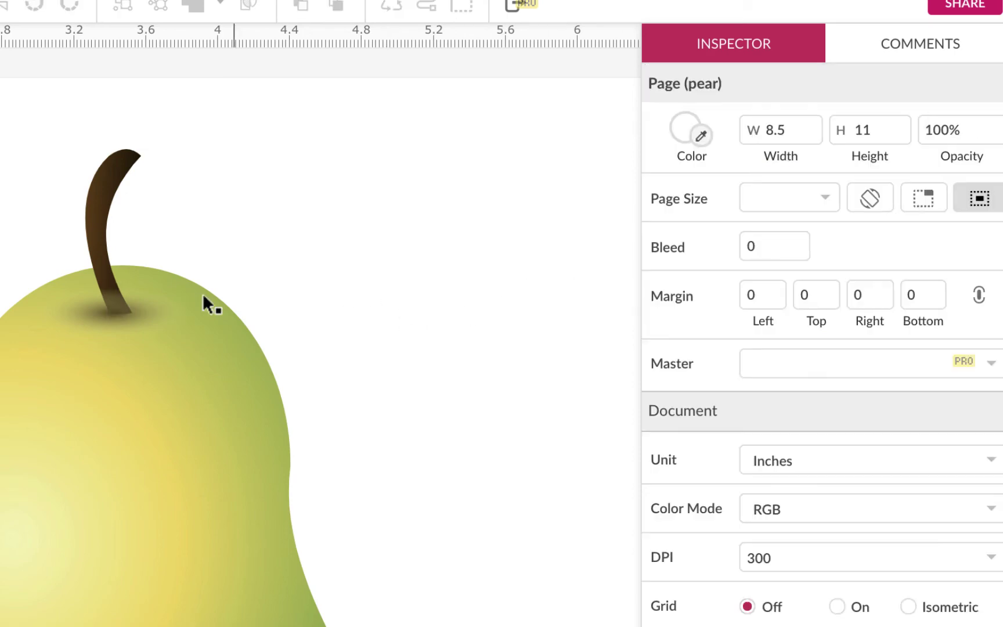
Enlarge the shading ellipse to about 1.09 by 0.36 in and recentre it on the base of the stem
click(145, 314)
drag(184, 338, 203, 352)
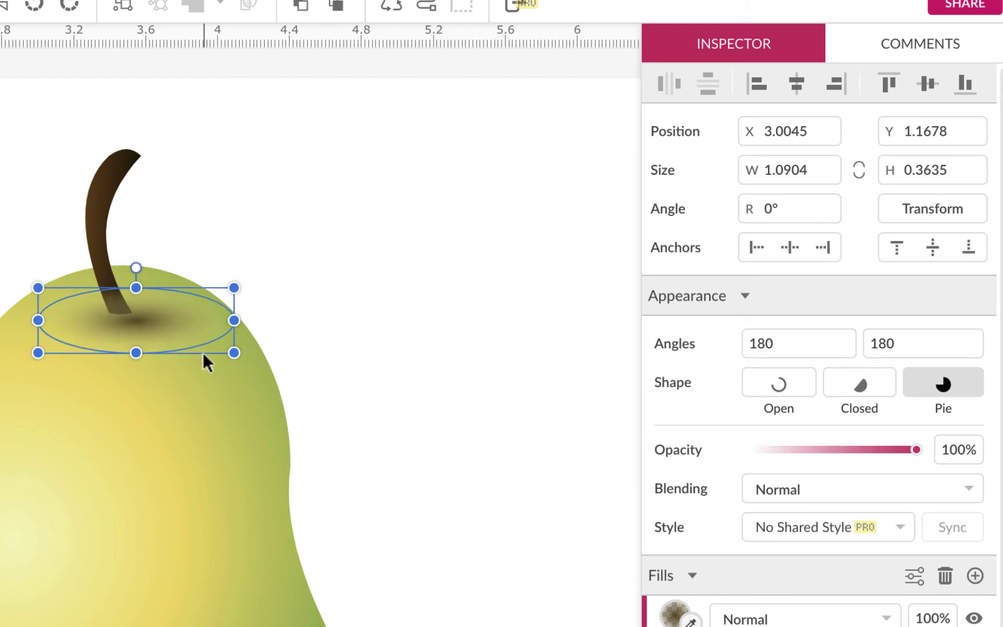
drag(172, 310, 151, 305)
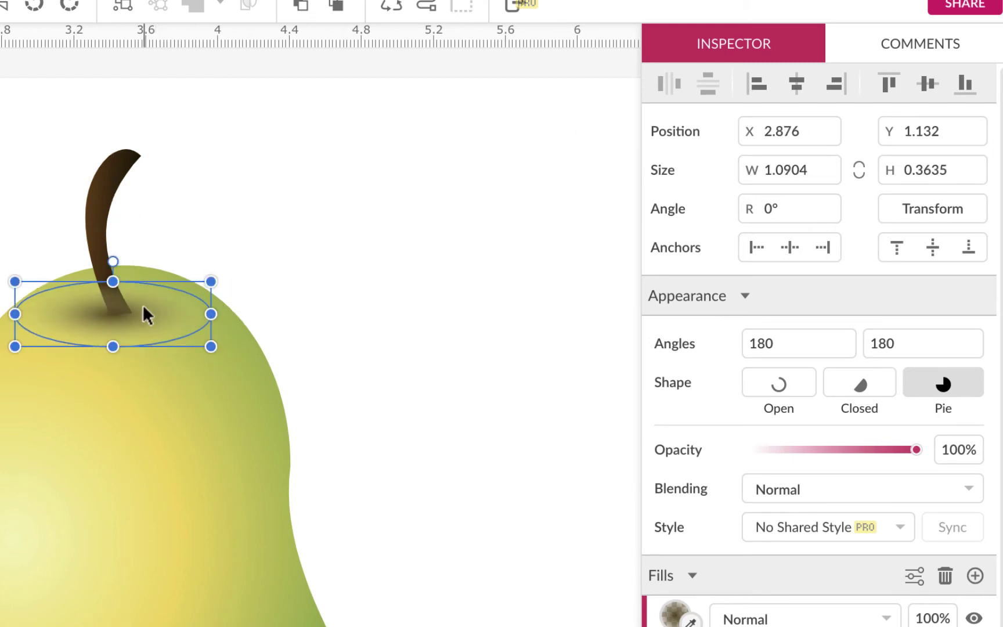
Darken the centre stop of the ellipse's gradient to #463716 and finish editing its fill
click(666, 586)
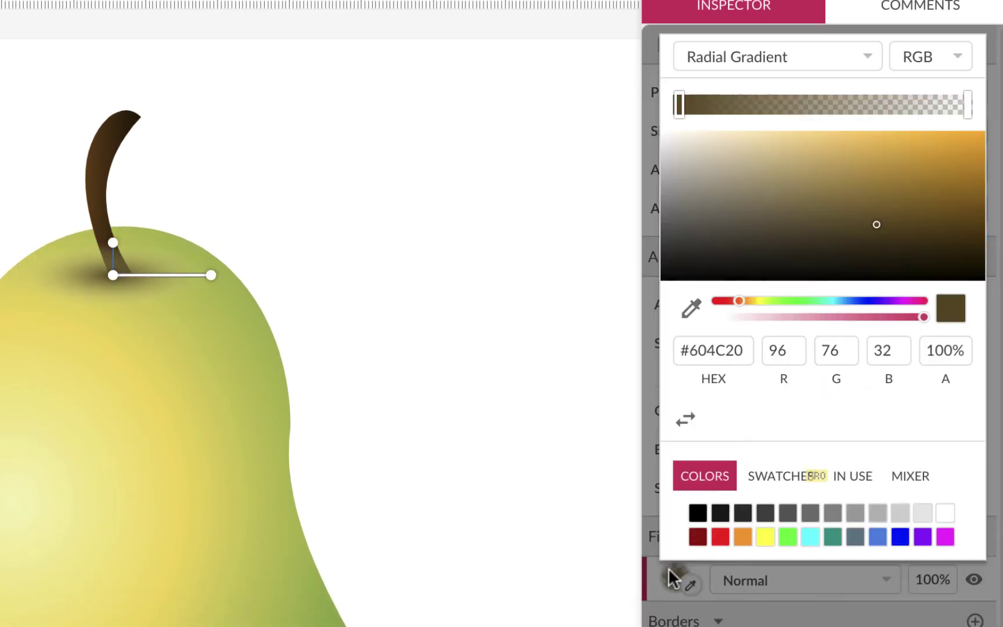
click(875, 221)
drag(874, 221, 885, 239)
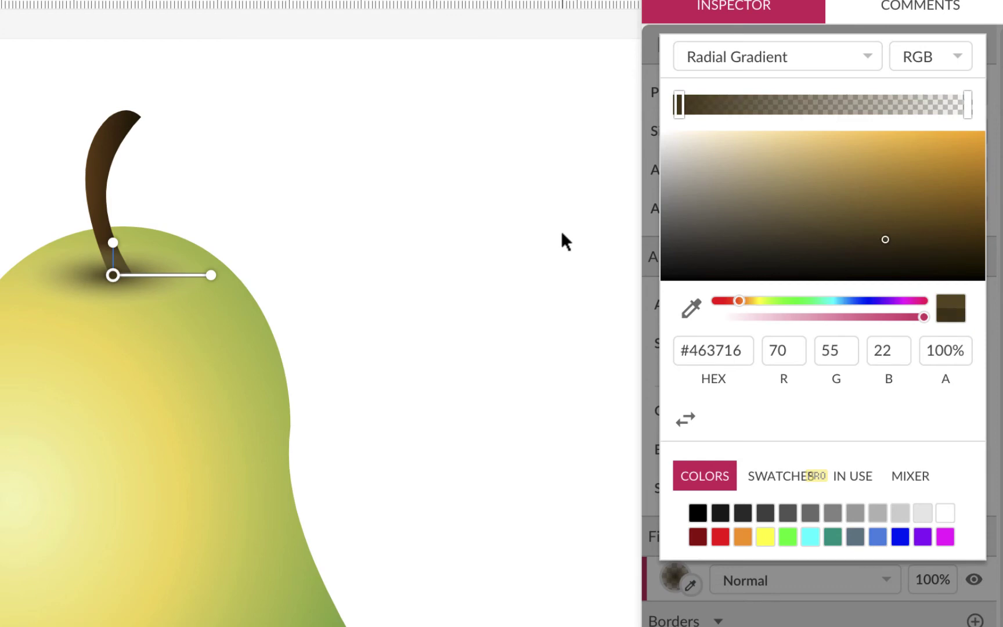
key(super+minus)
key(super+minus)
click(231, 372)
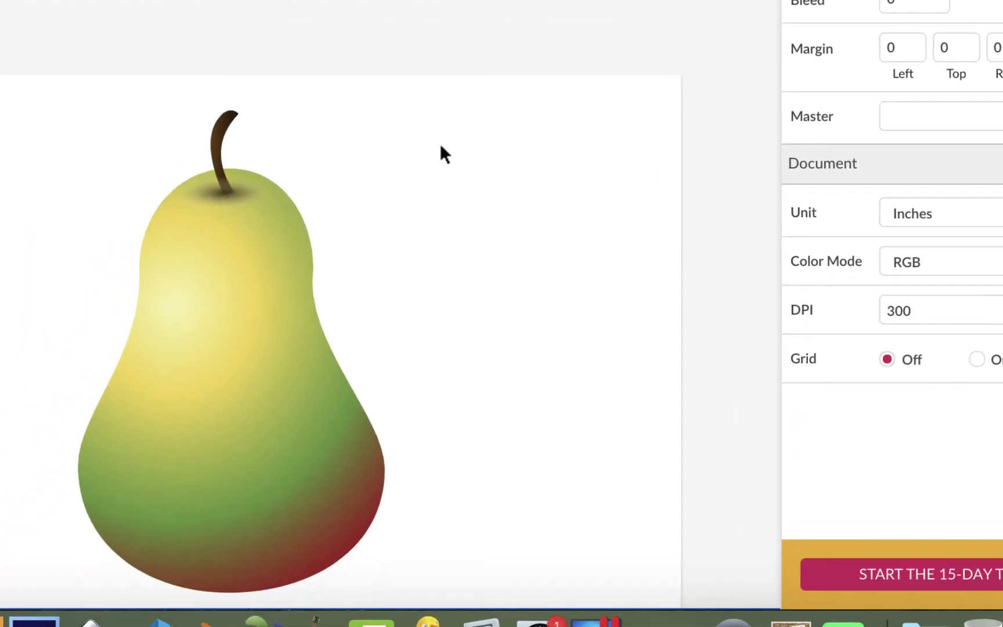
scroll(417, 181, down, 3)
scroll(439, 143, down, 1)
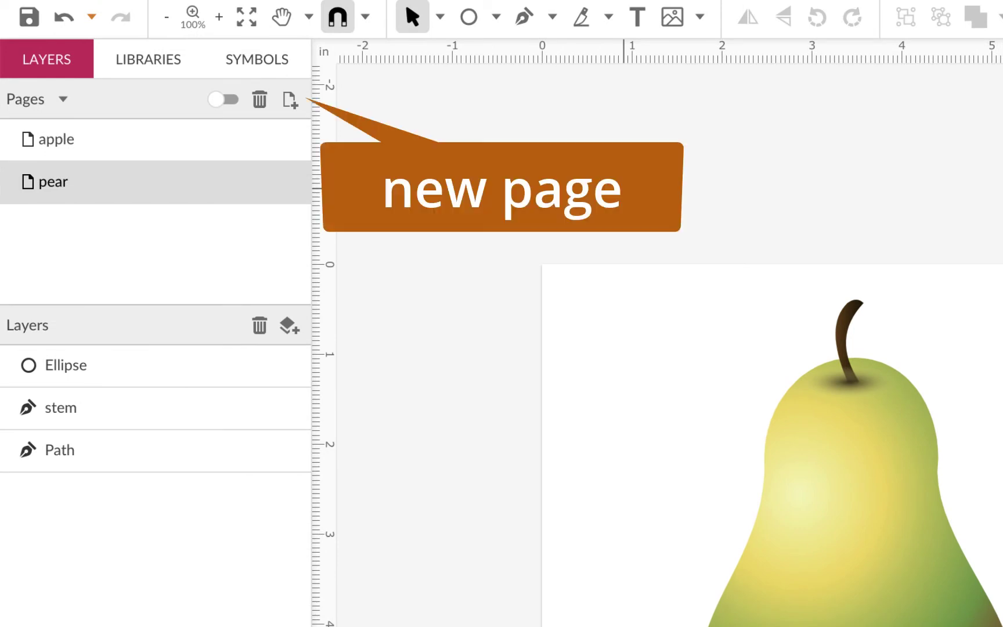
Add a new page named apple-pear
click(290, 99)
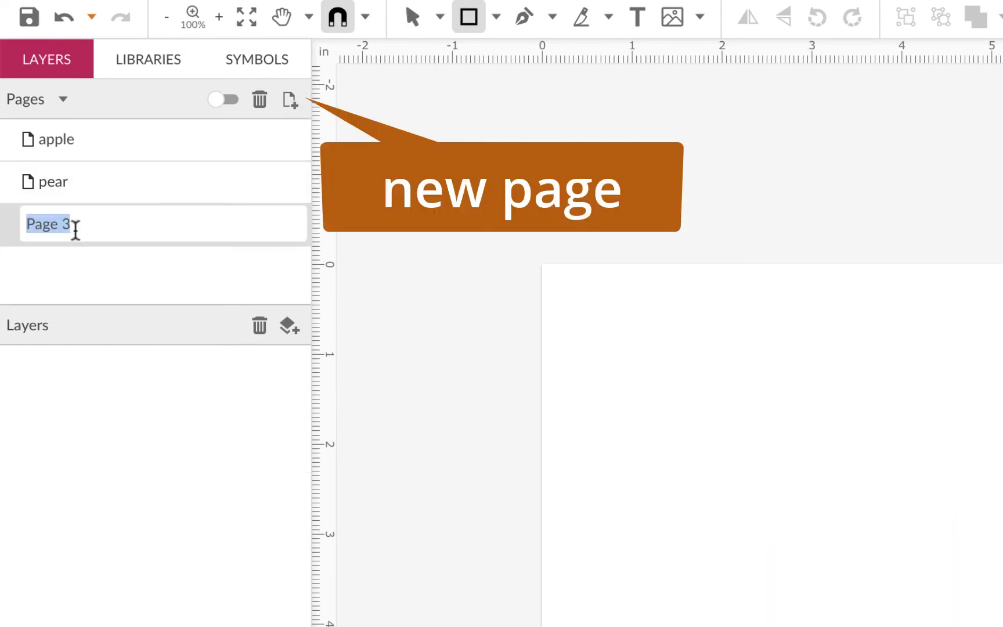
text(apple-pear)
key(Return)
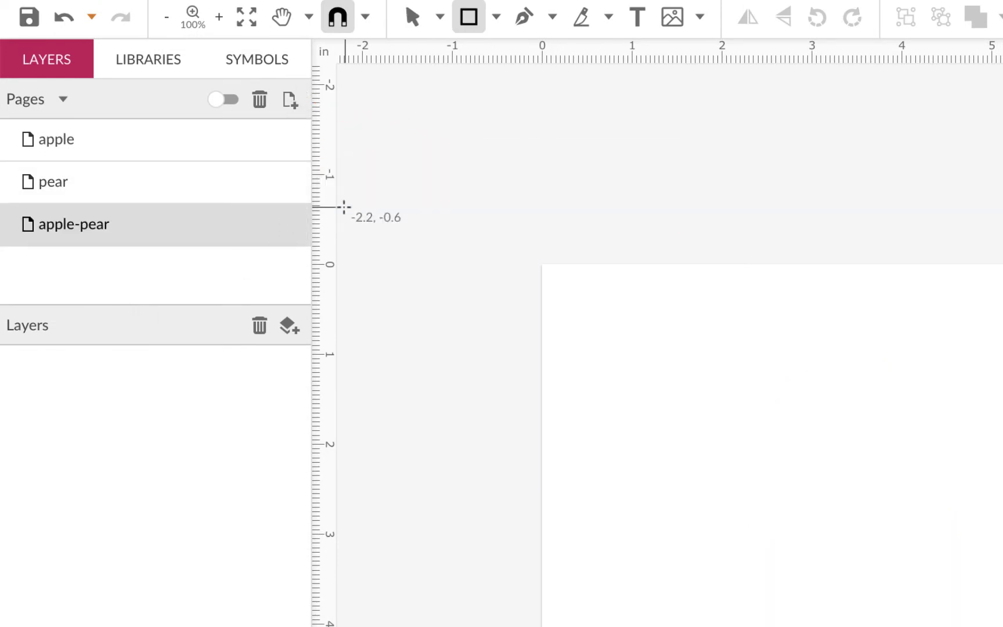
On the apple page, group the leaf, apple body and stem together
click(156, 143)
scroll(836, 296, down, 2)
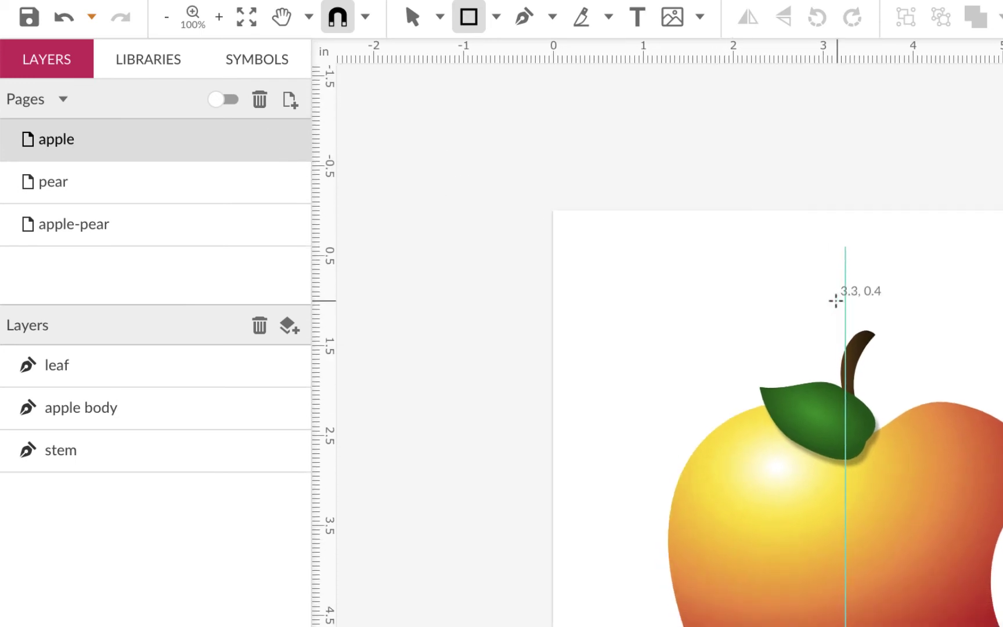
click(412, 17)
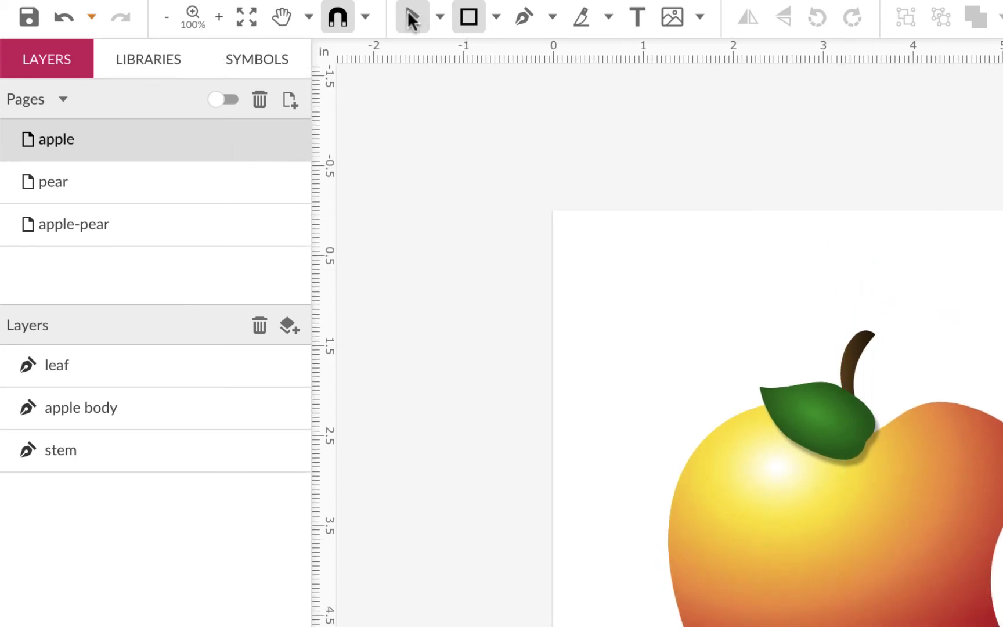
drag(619, 241, 1002, 626)
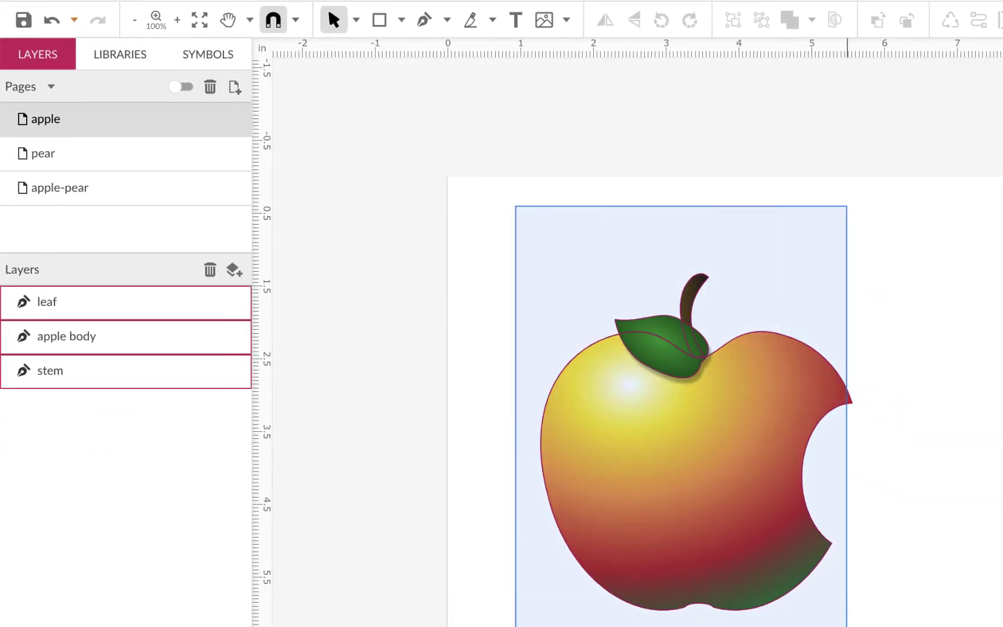
drag(941, 626, 941, 626)
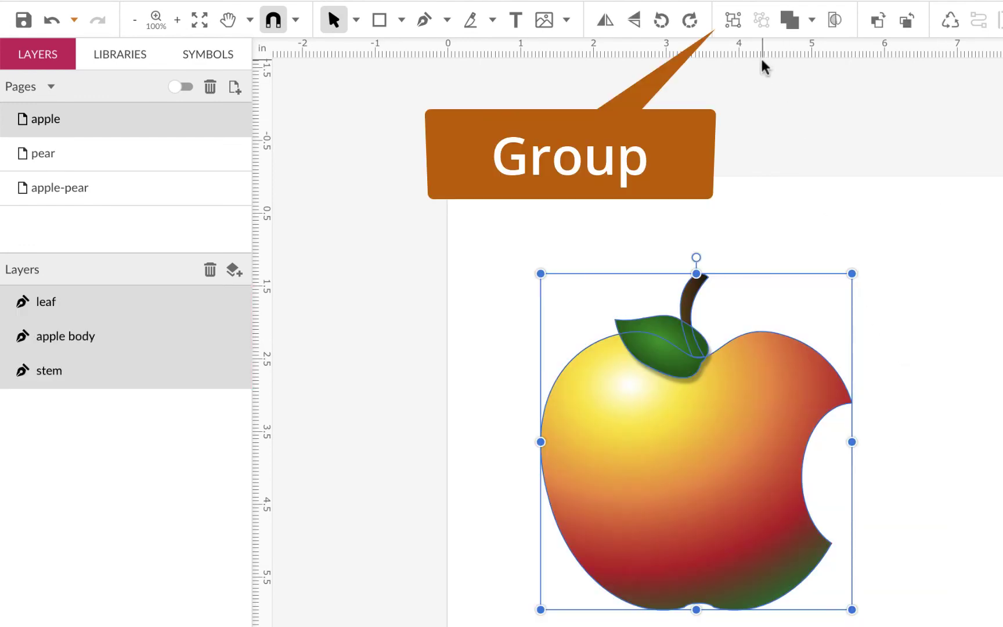
click(109, 30)
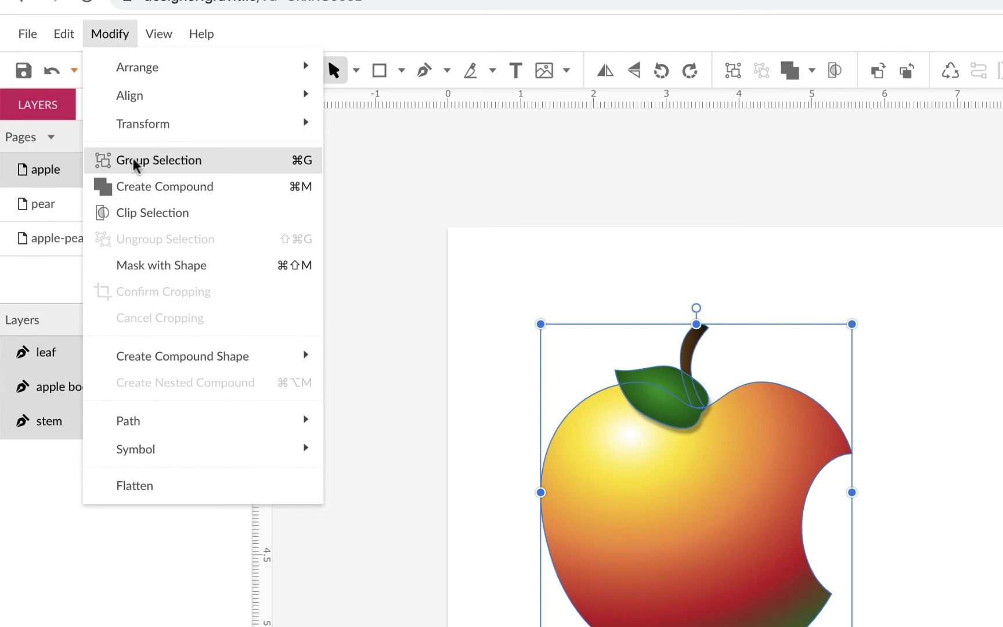
click(735, 73)
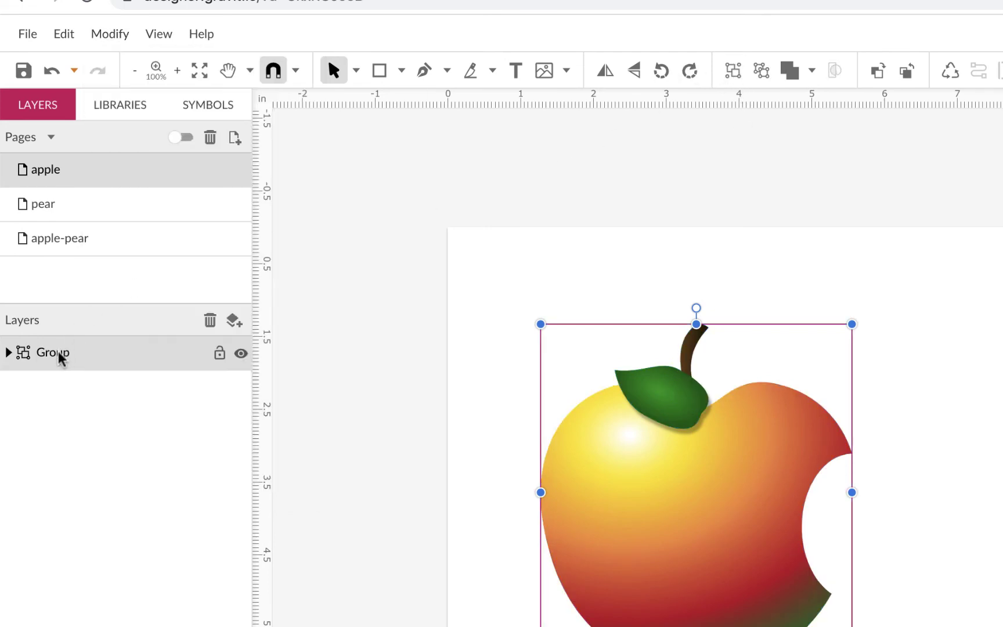
Rename the new group as apple
double_click(59, 352)
text(apple)
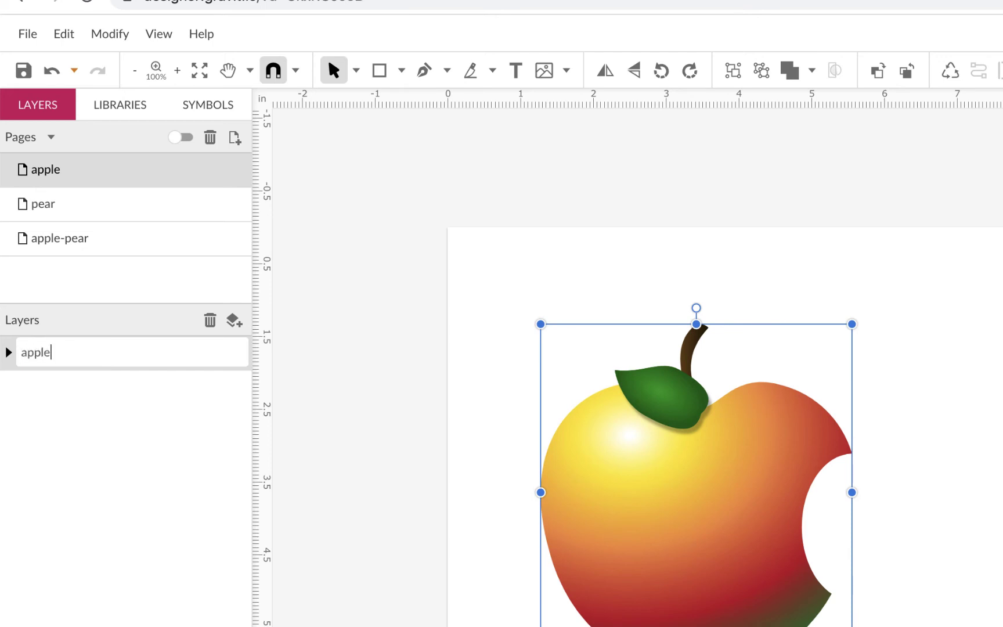
key(Return)
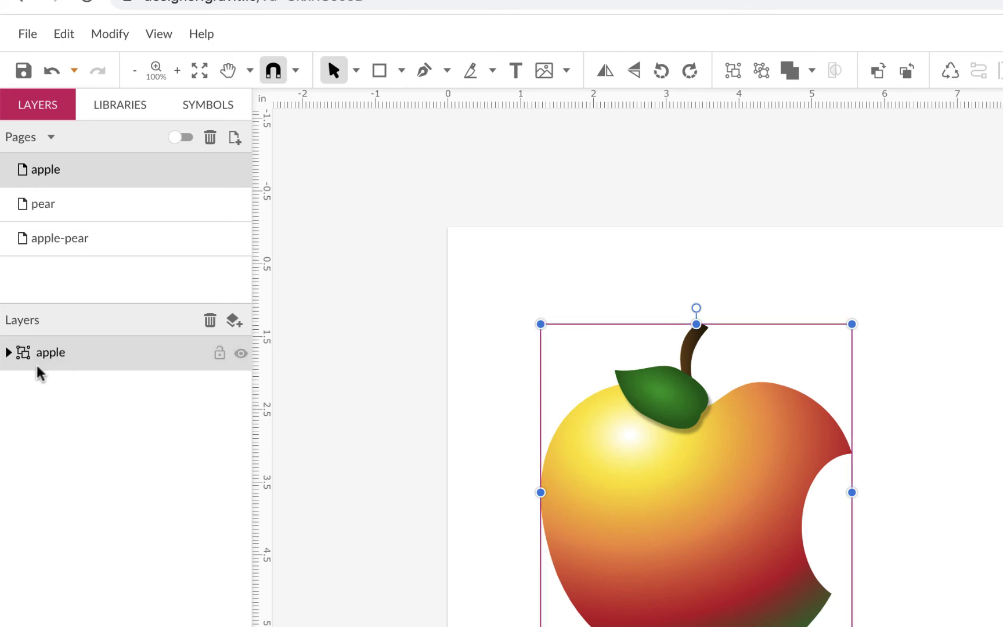
Inspect the apple group's contents by selecting its leaf, body and stem individually, then collapse the group and clear the selection
click(9, 352)
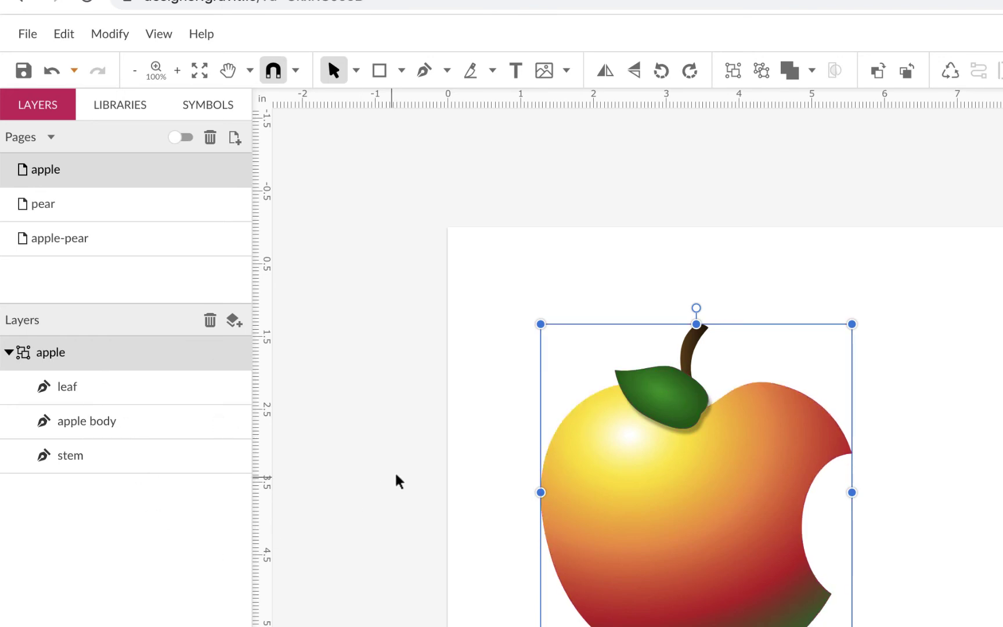
click(653, 401)
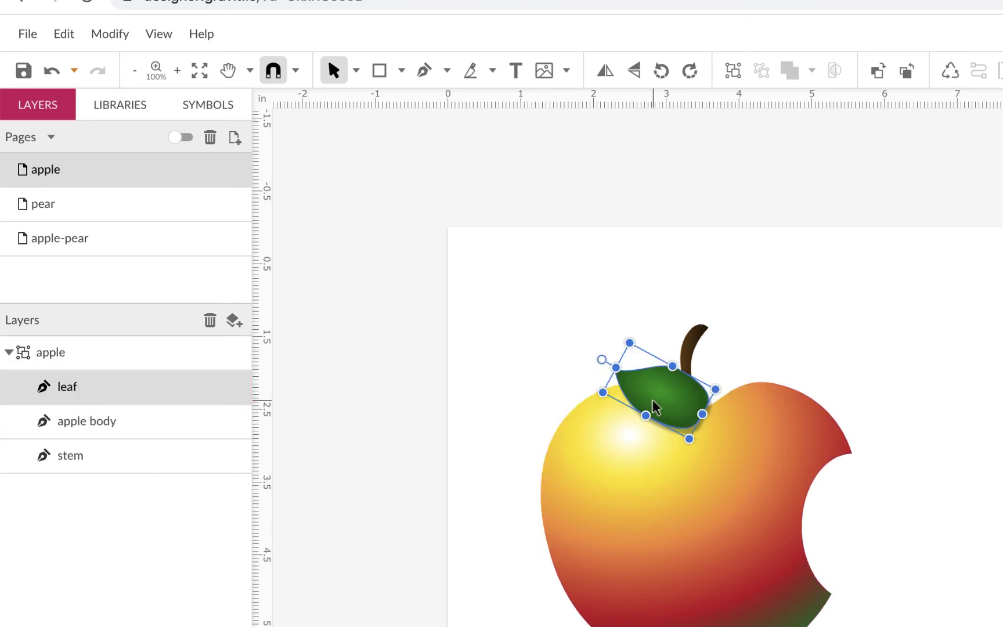
click(602, 486)
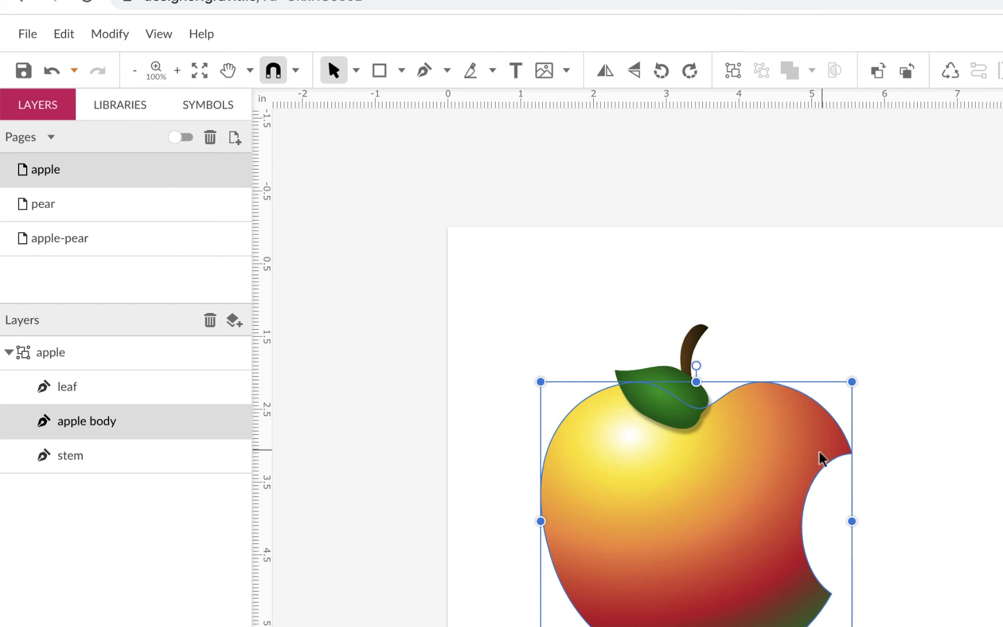
click(698, 342)
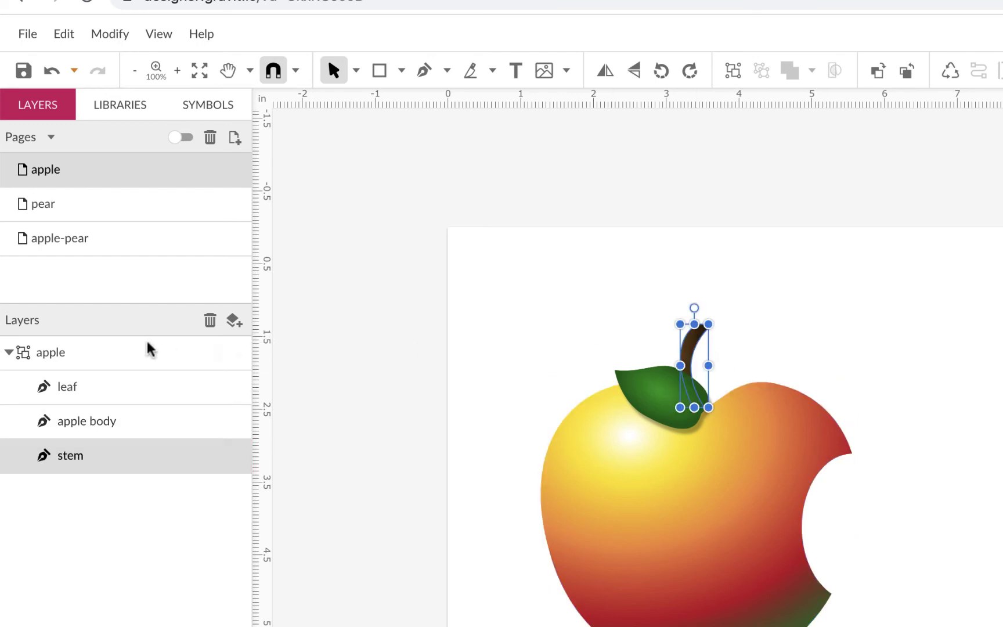
click(9, 352)
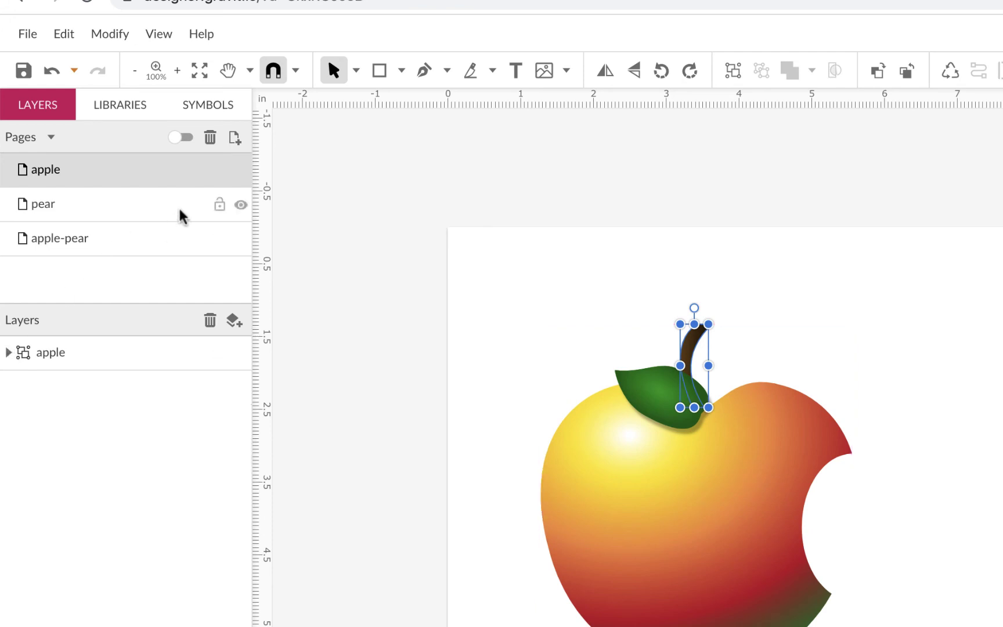
click(826, 222)
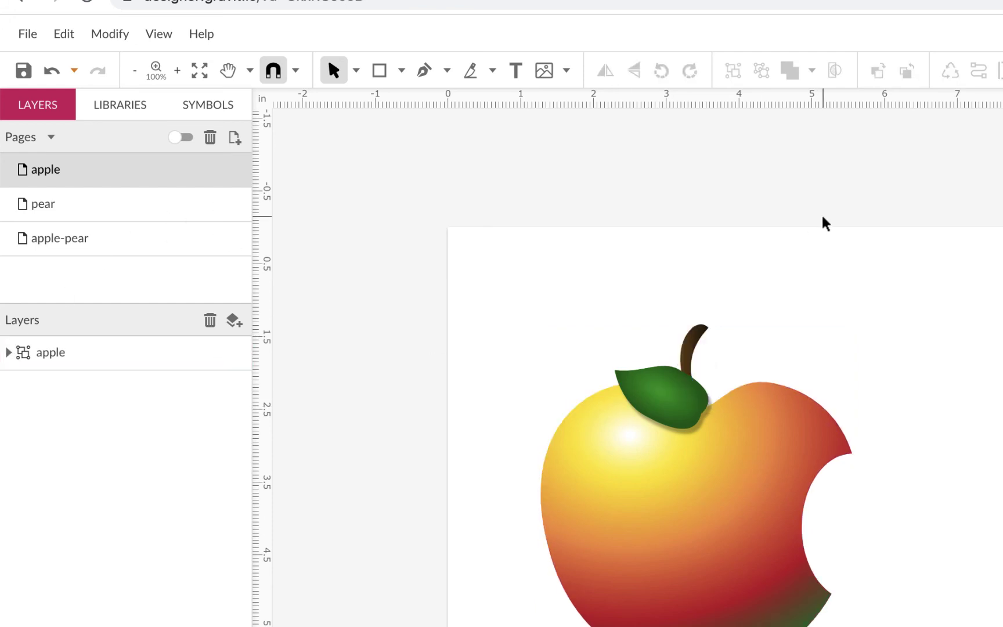
Copy the apple group from the apple page and paste it onto the apple-pear page
click(719, 473)
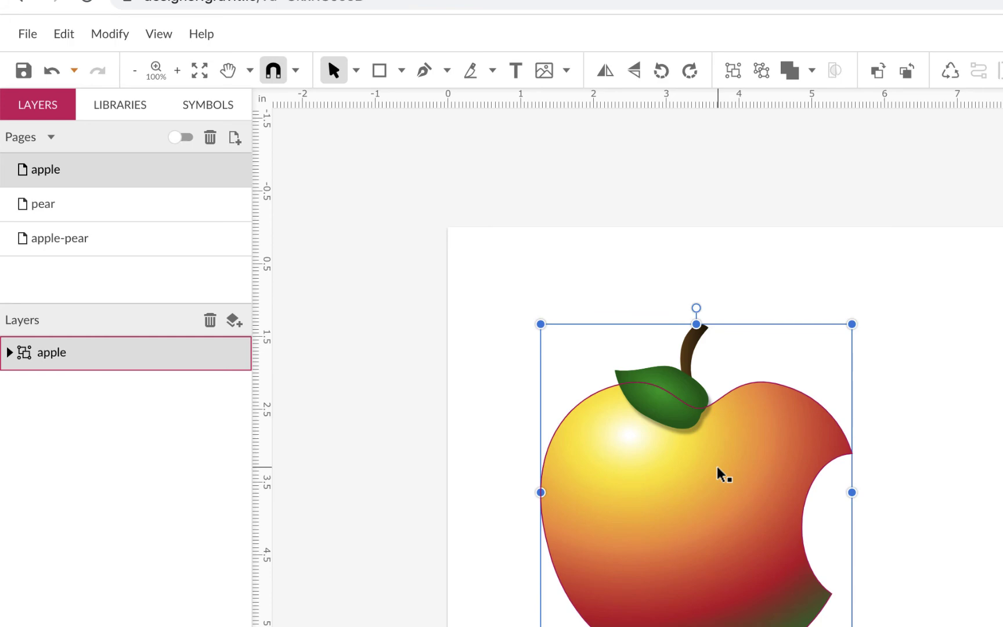
click(174, 241)
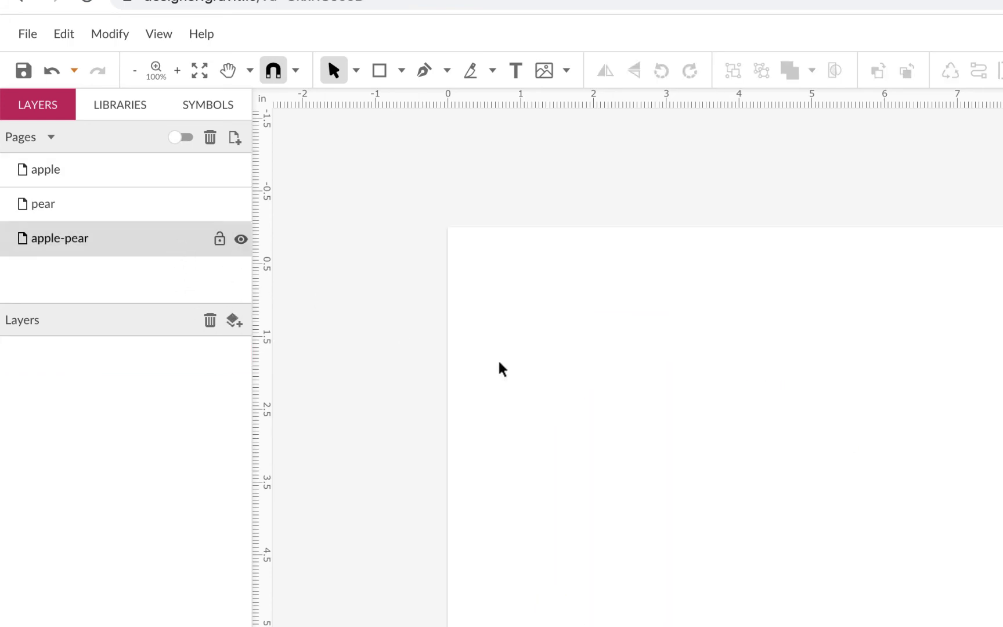
key(ctrl+v)
Scale the pasted apple down slightly and position it in the right half of the apple-pear page
drag(787, 497, 856, 525)
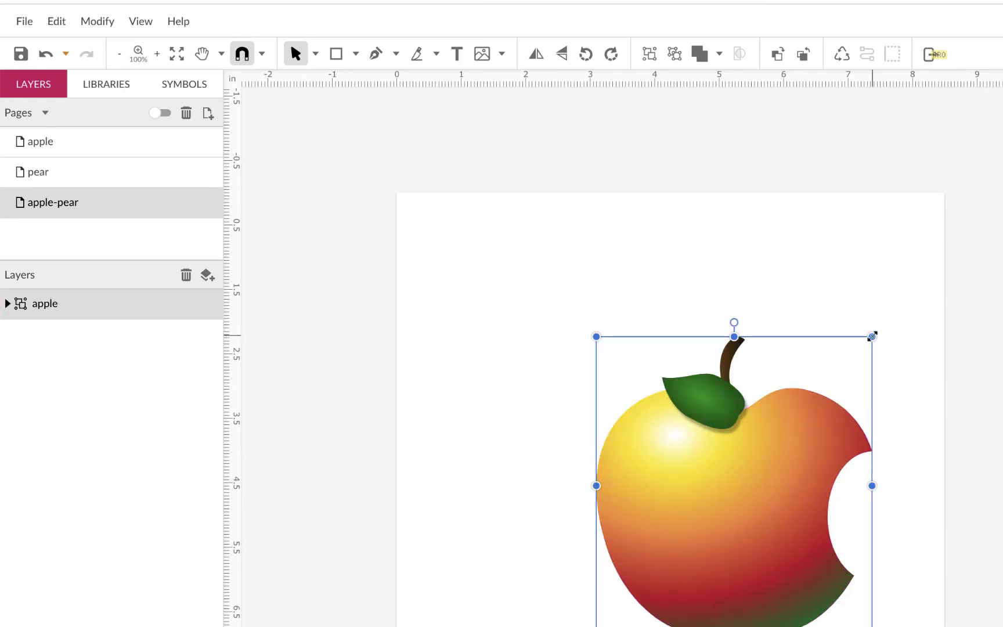
drag(871, 336, 836, 376)
drag(730, 549, 749, 527)
On the pear page, group the ellipse, stem and pear body together and rename the group as pear
click(150, 173)
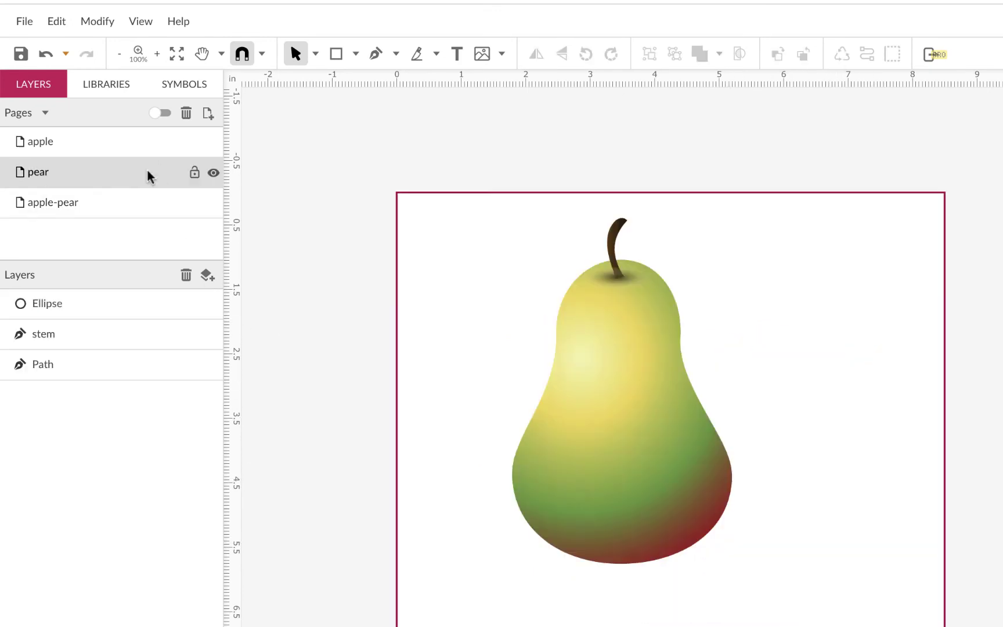
drag(505, 206, 790, 602)
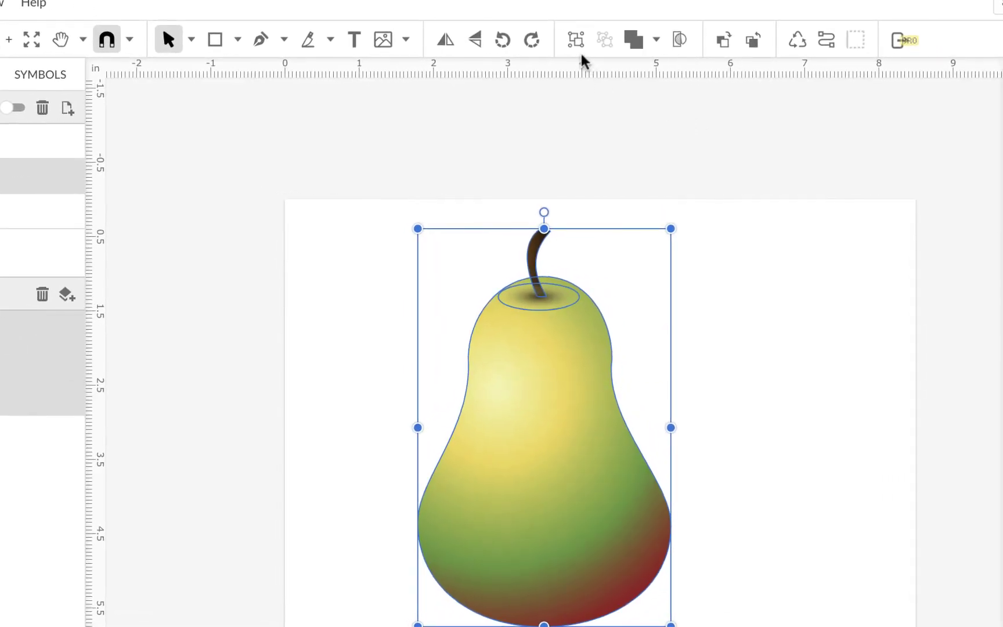
click(578, 42)
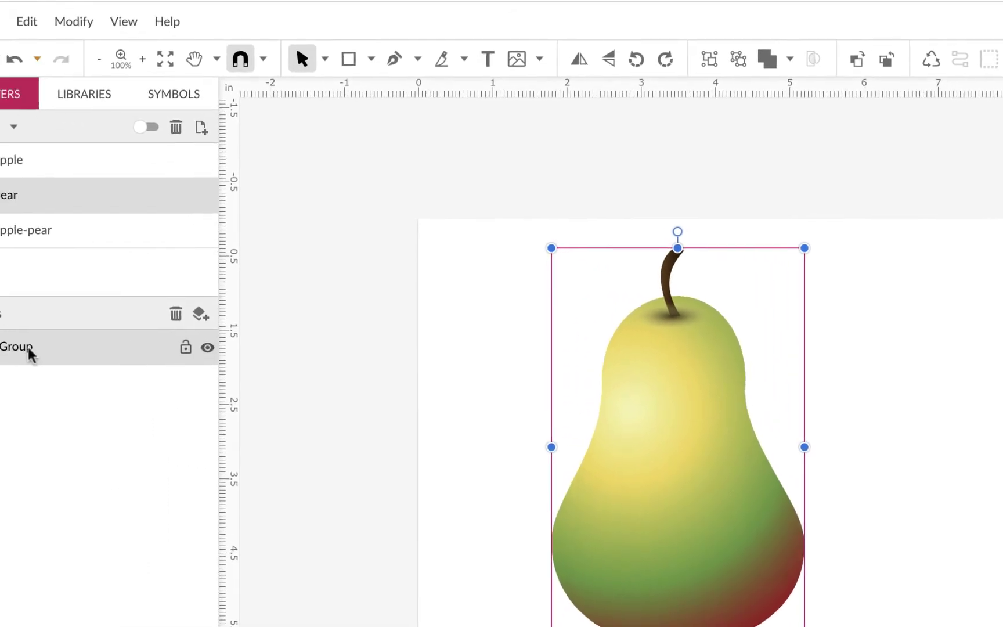
double_click(63, 353)
text(pear)
key(Return)
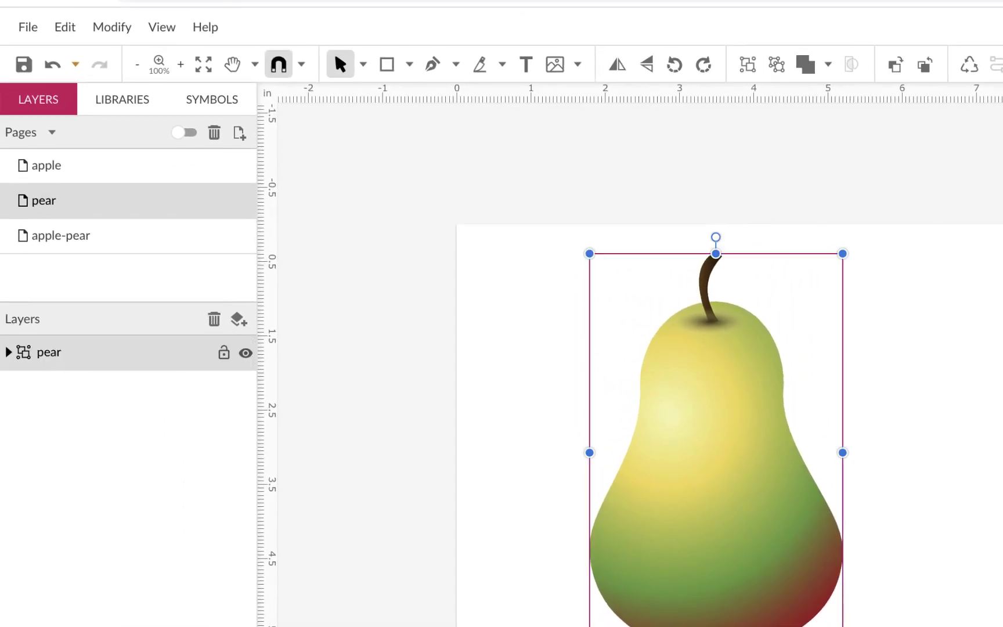
Paste a copy of the pear group onto the apple-pear page and position it overlapping the apple's left side
click(119, 237)
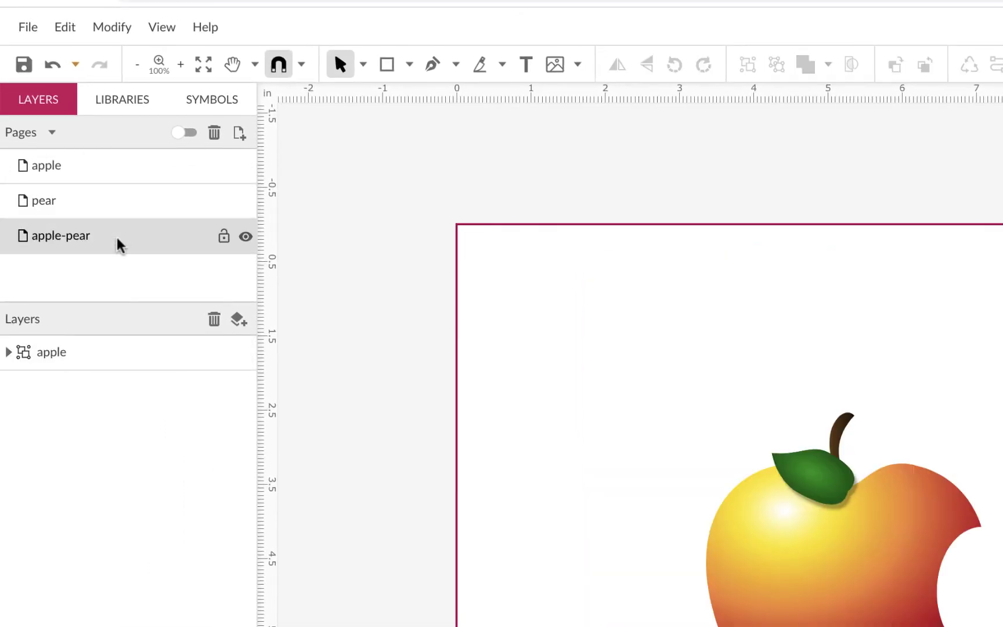
key(ctrl+v)
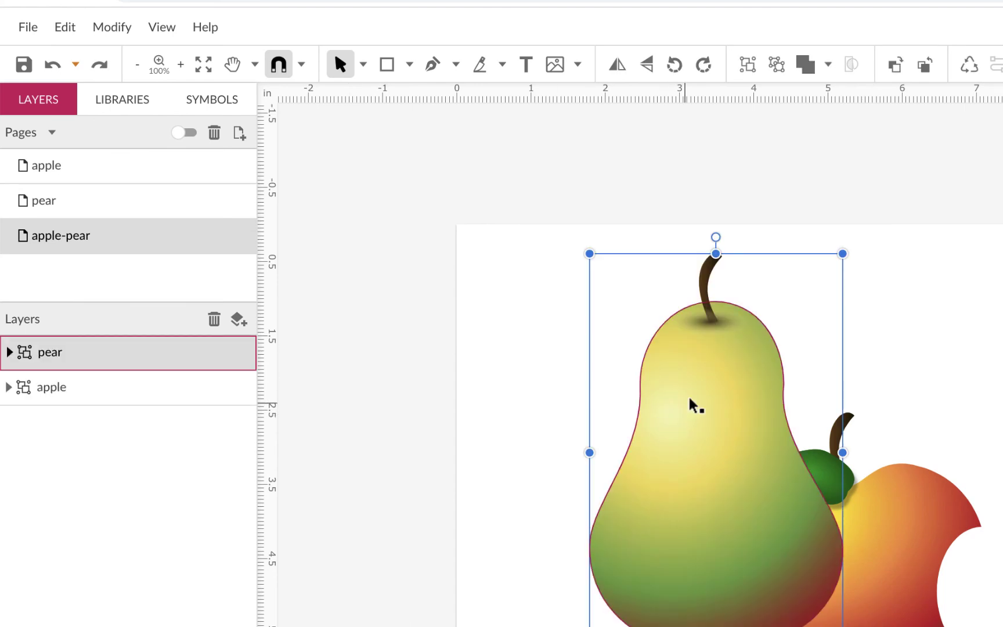
drag(694, 405, 668, 477)
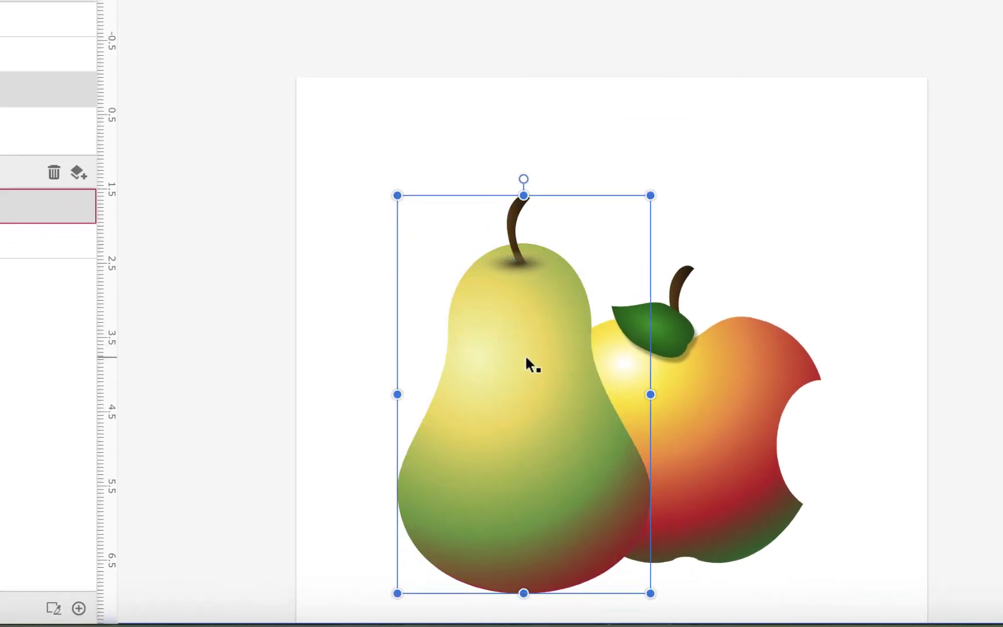
drag(526, 359, 523, 361)
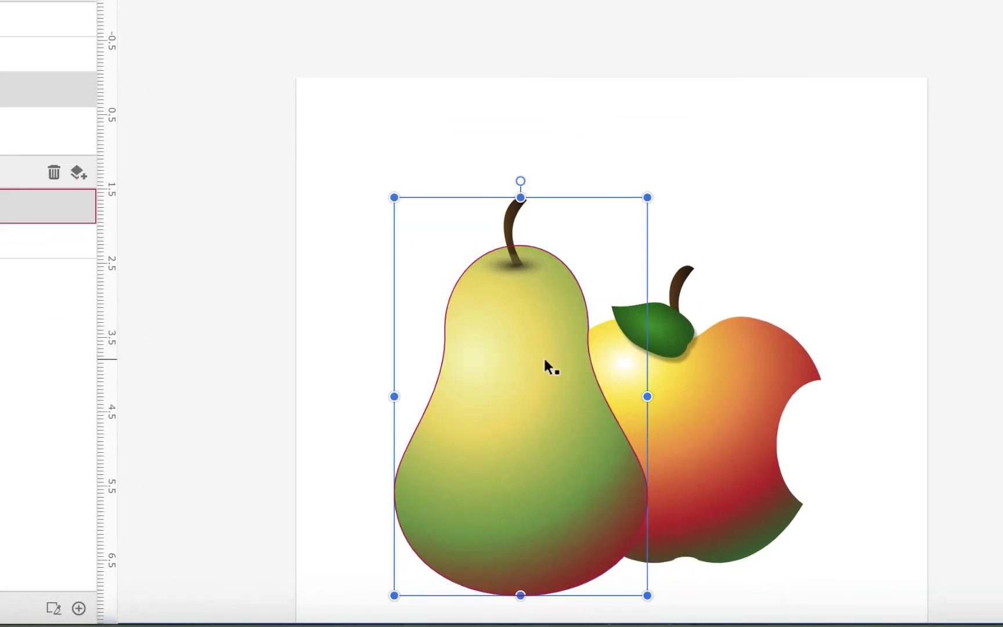
drag(542, 463, 539, 452)
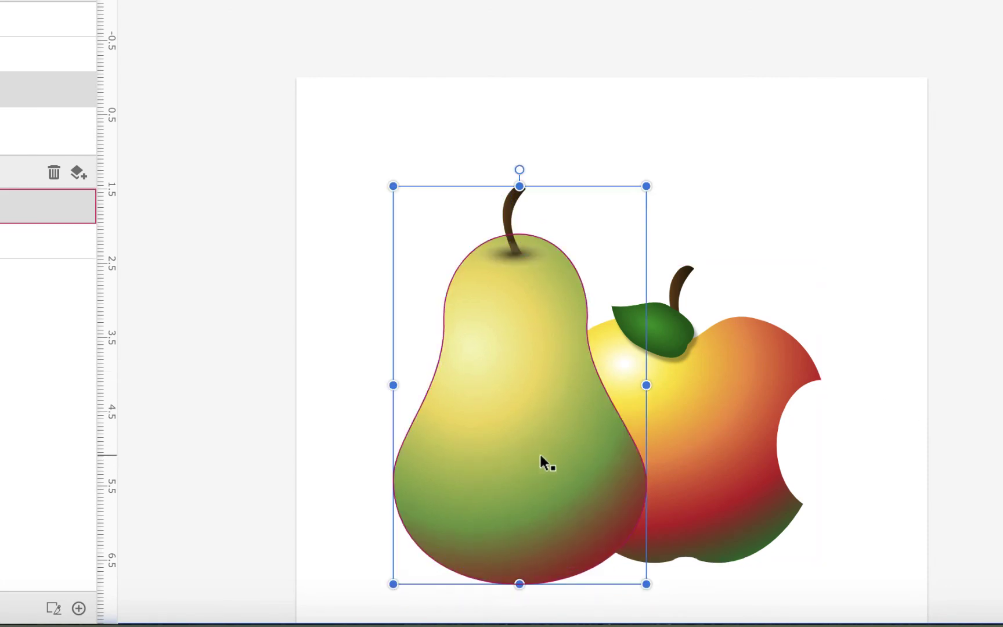
Tilt the pear group counterclockwise by about 2.9°, shift it slightly left against the apple, and clear the selection
drag(520, 169, 488, 165)
drag(603, 440, 579, 436)
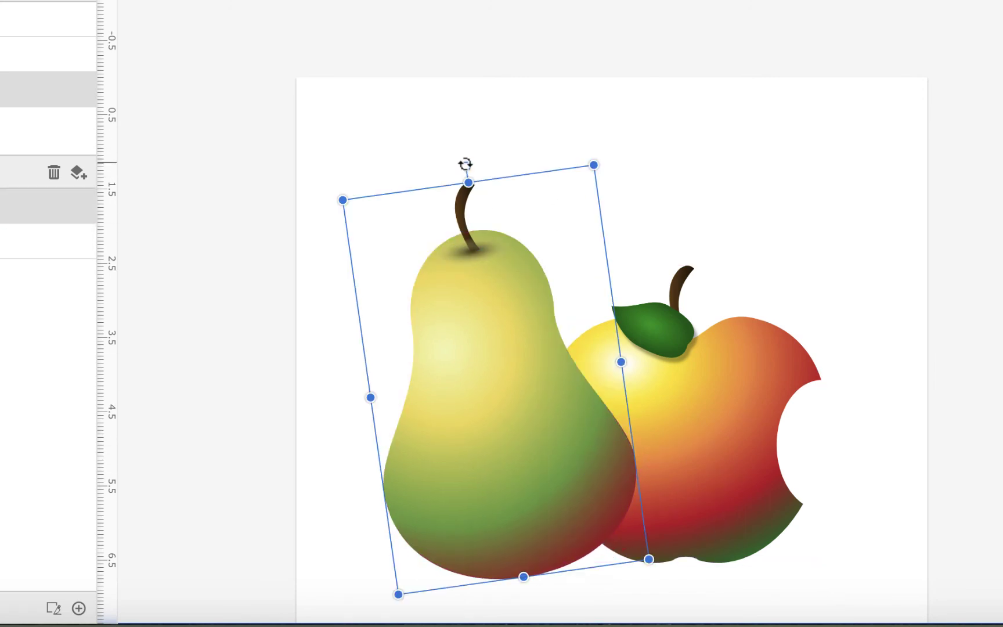
drag(465, 165, 485, 162)
drag(498, 416, 493, 415)
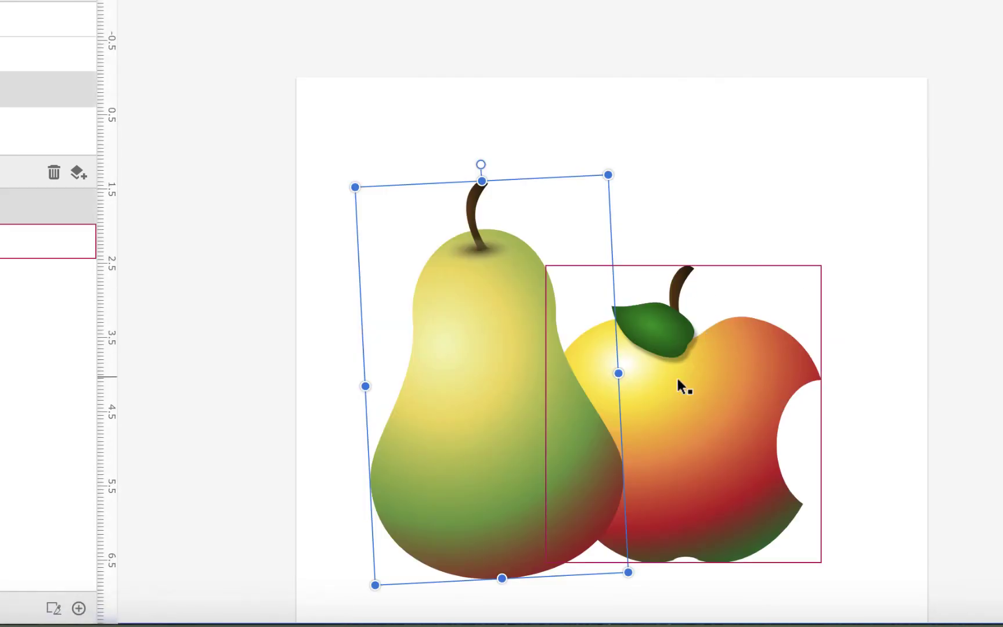
scroll(798, 137, down, 3)
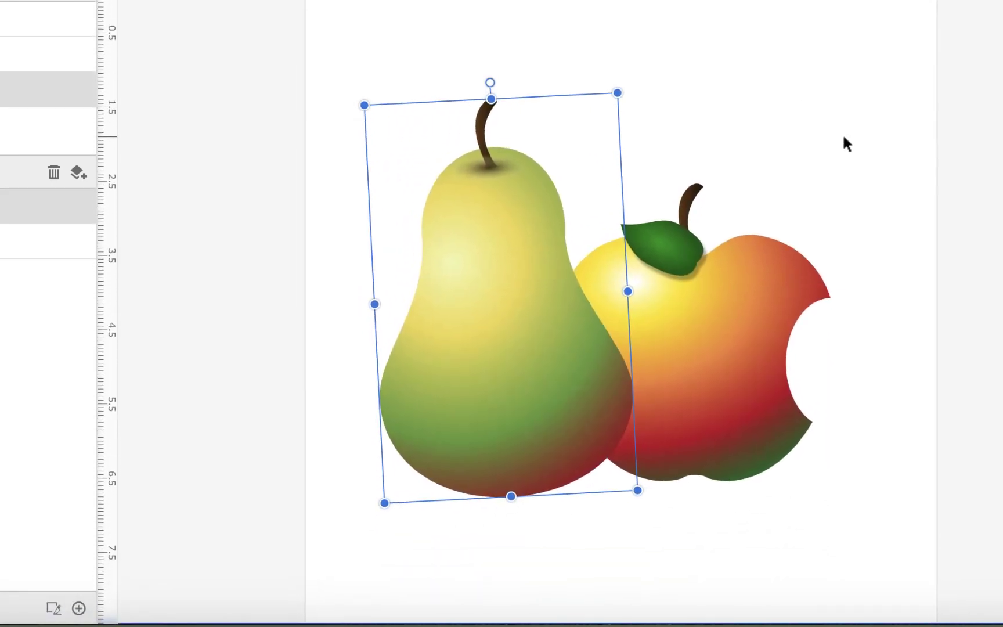
click(850, 139)
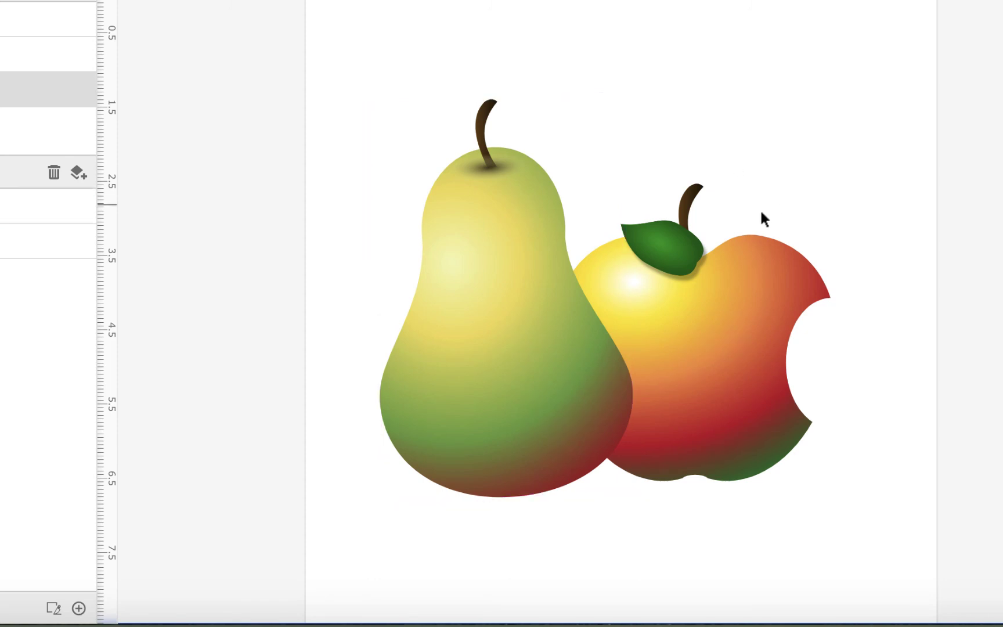
Select the pear's body inside the group and inspect its radial gradient fill, then close the color settings
click(546, 337)
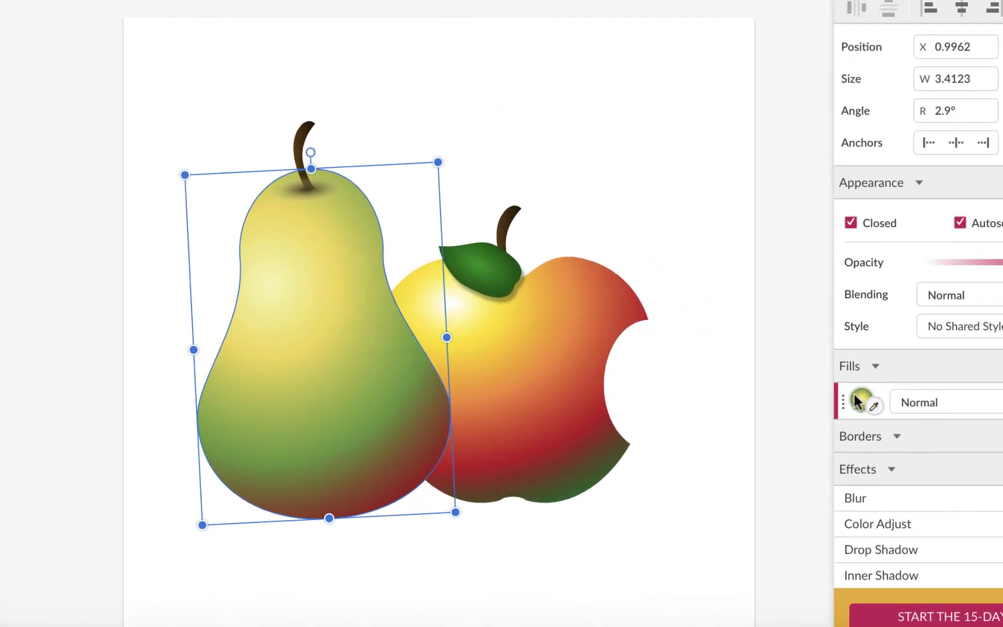
click(976, 383)
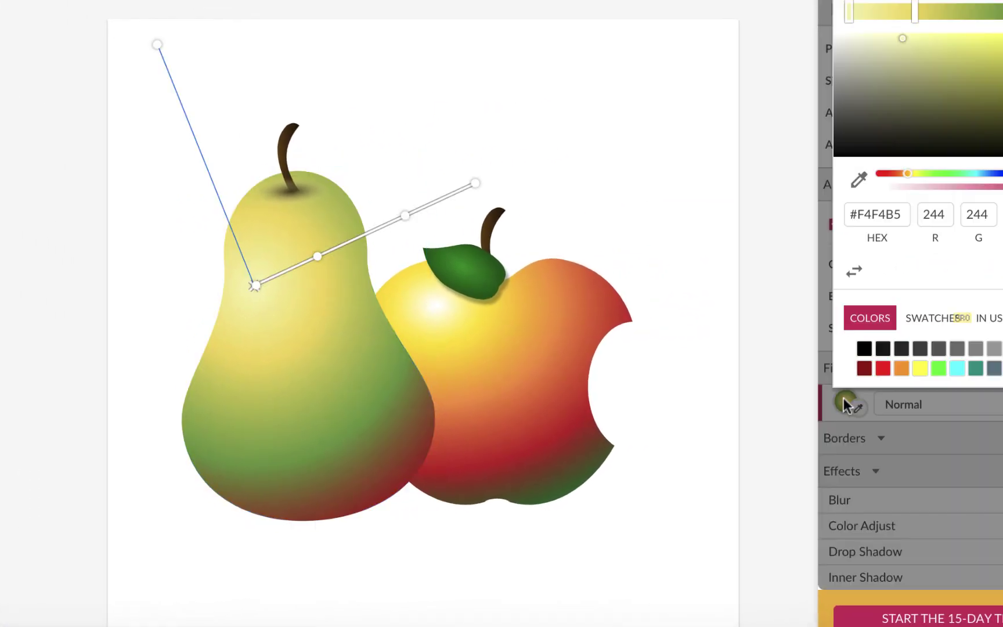
click(656, 212)
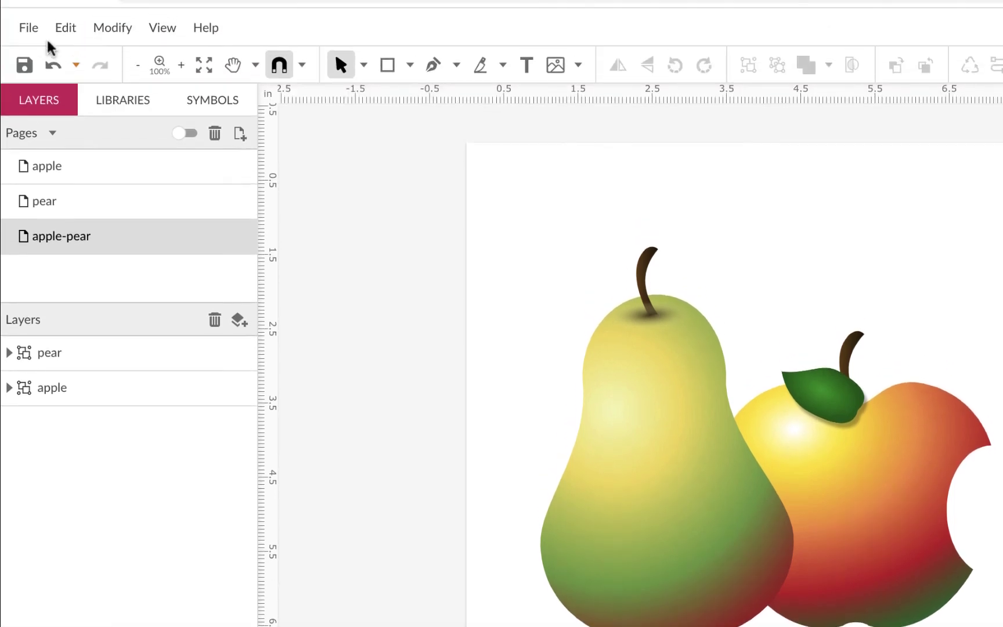
Export the design as a 150 dpi PDF document named apple-pear2 on the Desktop
click(29, 27)
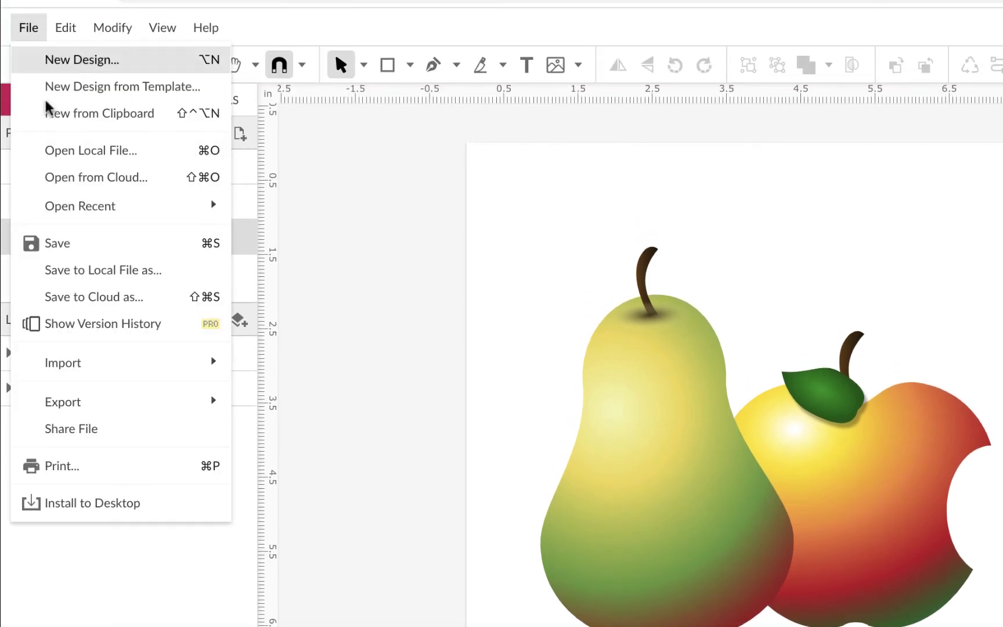
mouse_move(60, 400)
mouse_move(347, 528)
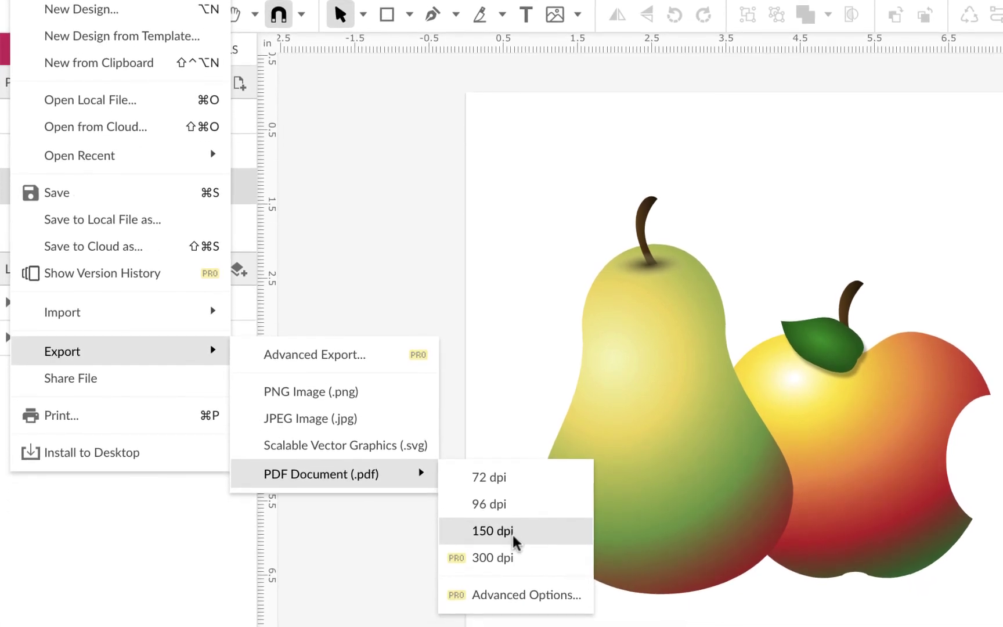
click(514, 535)
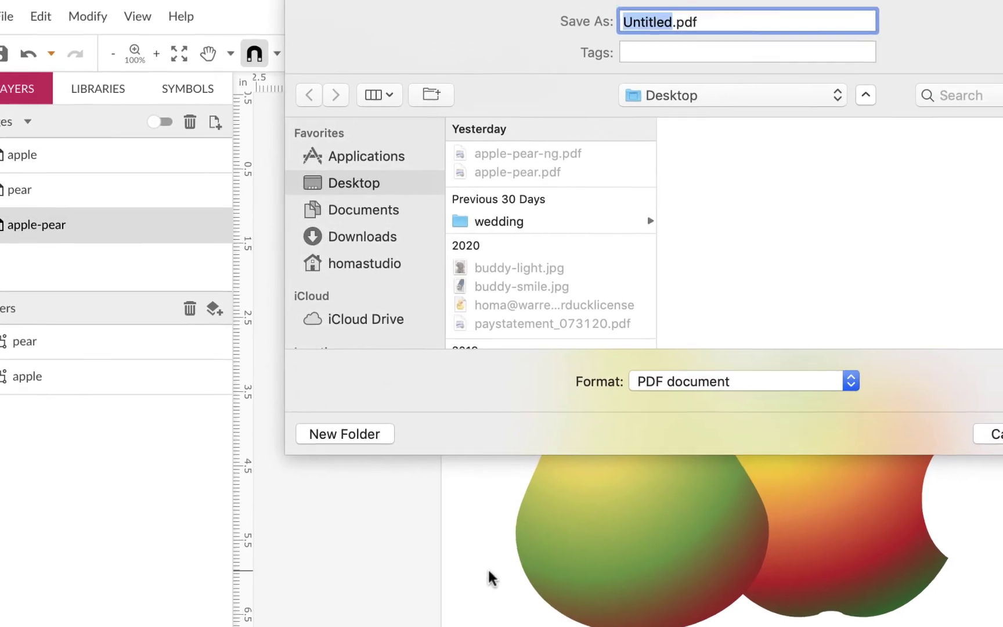
text(apple)
text(-peaer)
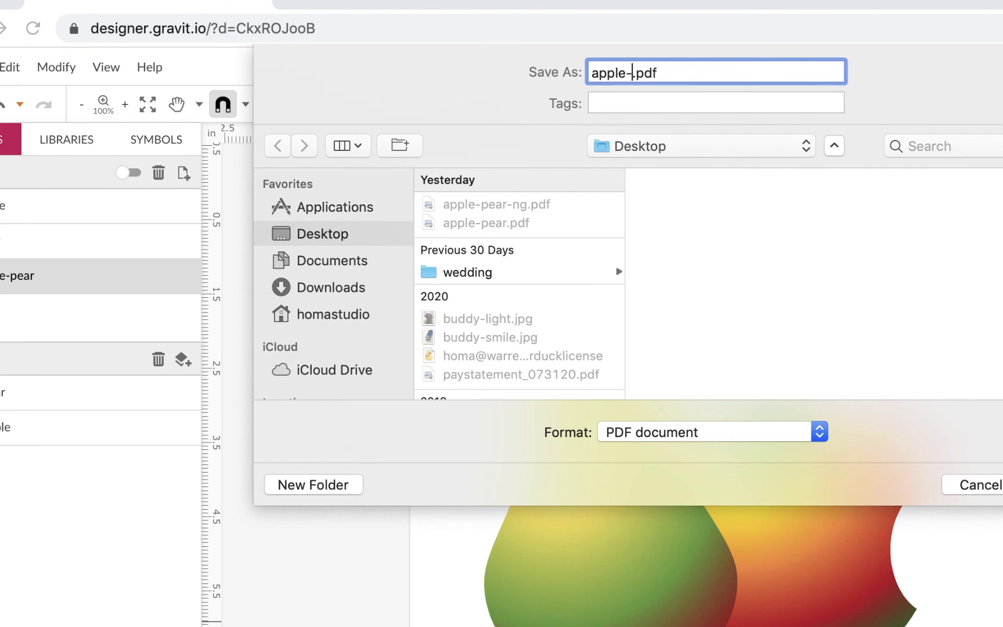
key(BackSpace)
key(BackSpace)
text(r2)
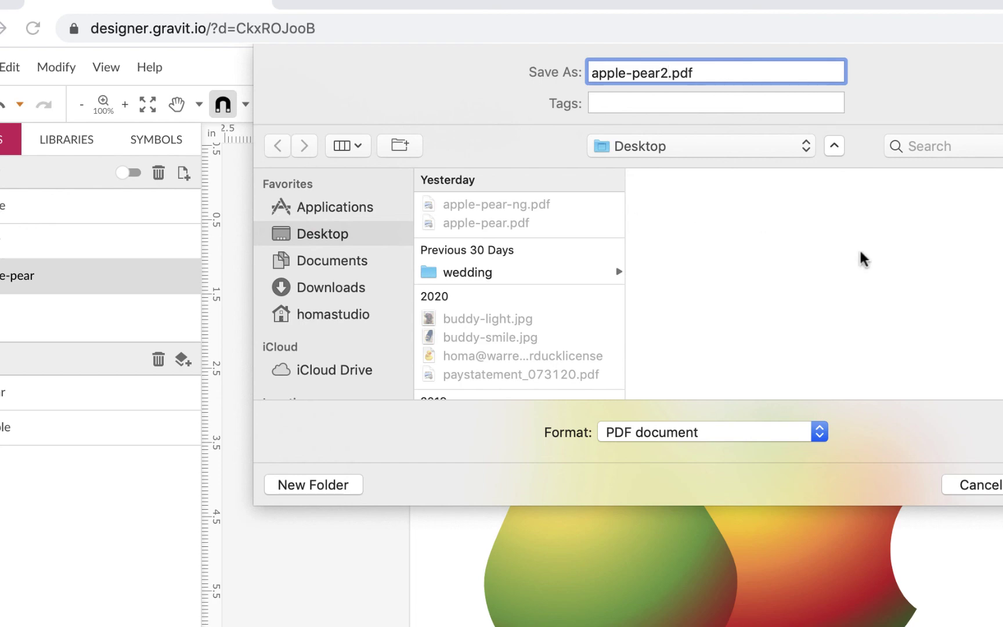
key(Return)
Switch to Finder, open apple-pear2.pdf in Preview to check all its pages, then close it and return to the design
key(super+Tab)
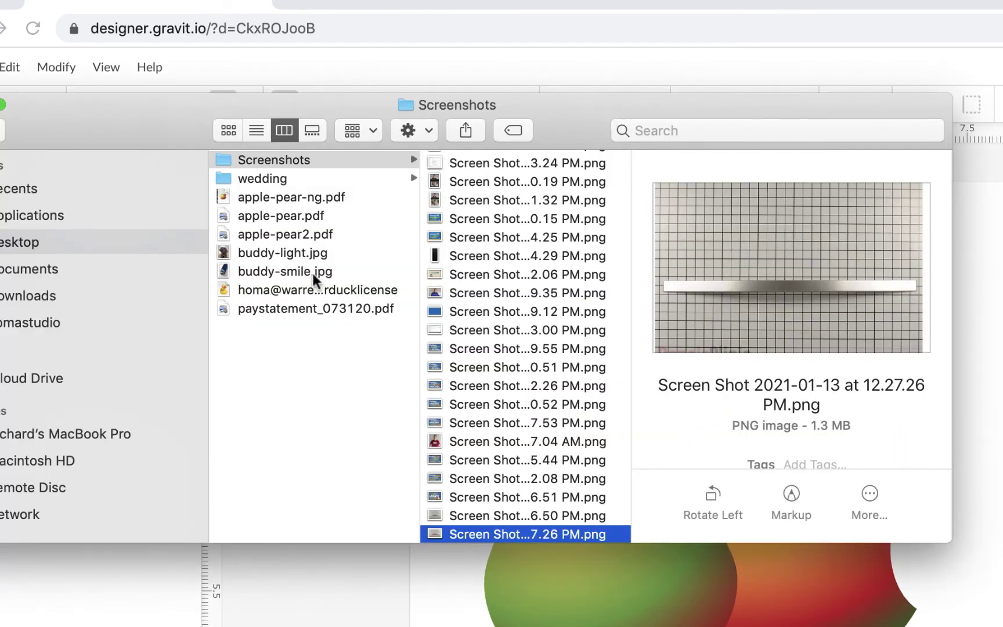
click(313, 235)
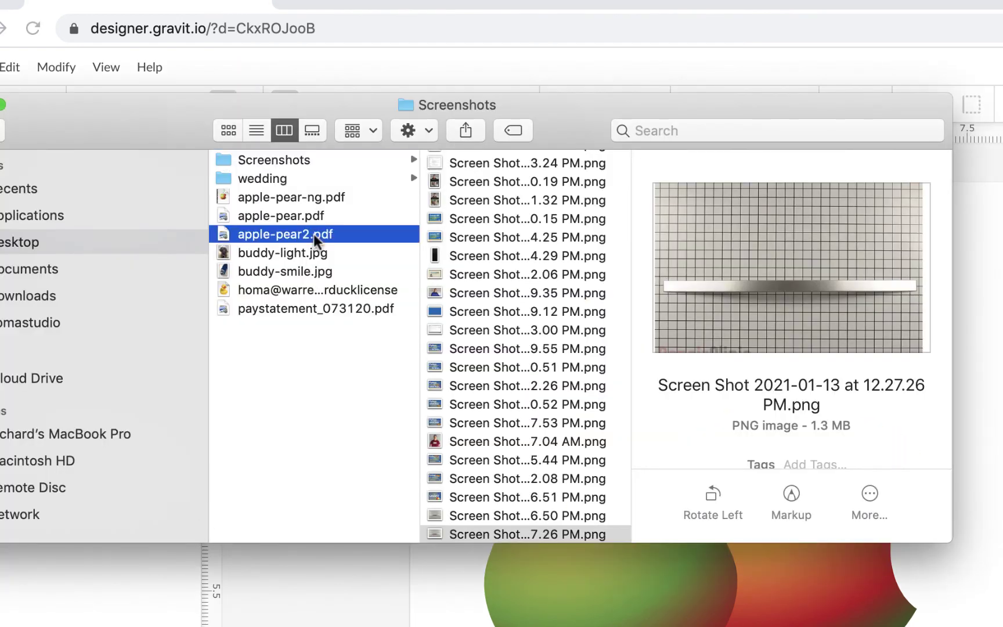
key(super+o)
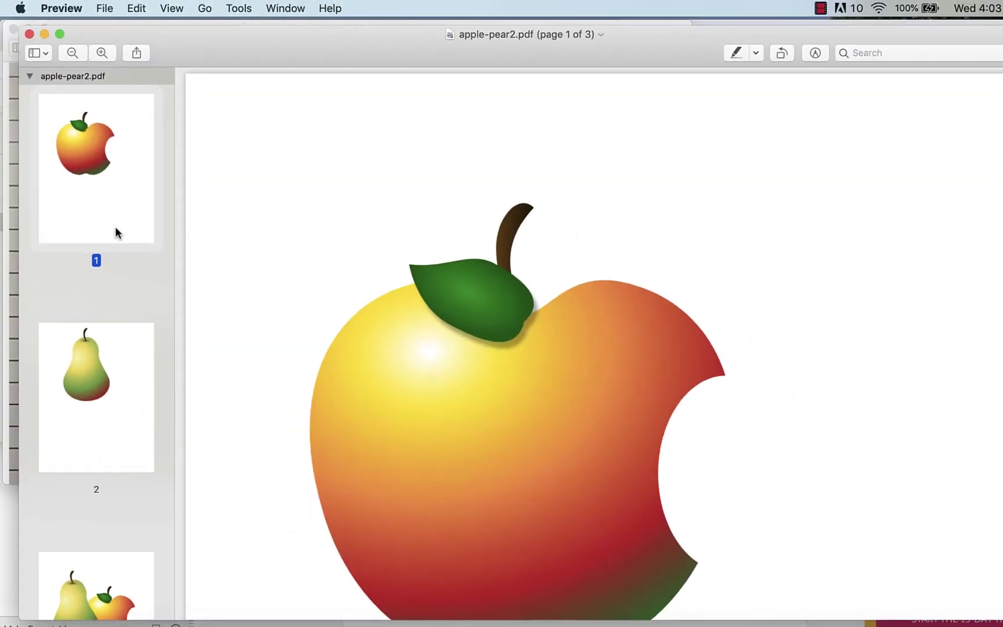
scroll(115, 233, down, 3)
scroll(115, 233, up, 3)
scroll(674, 311, down, 15)
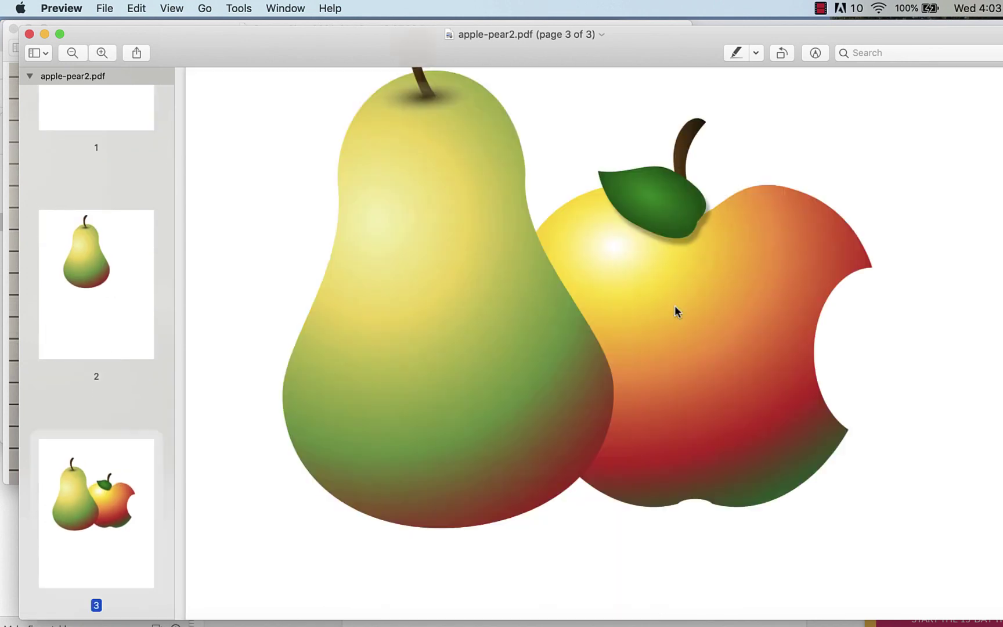
scroll(674, 312, up, 3)
scroll(675, 311, down, 1)
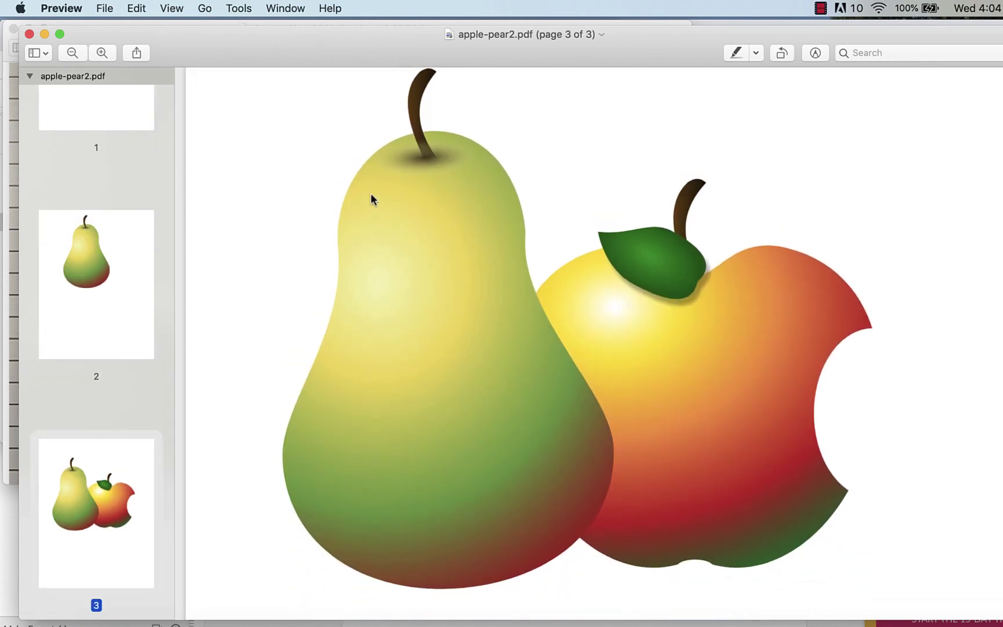
click(29, 34)
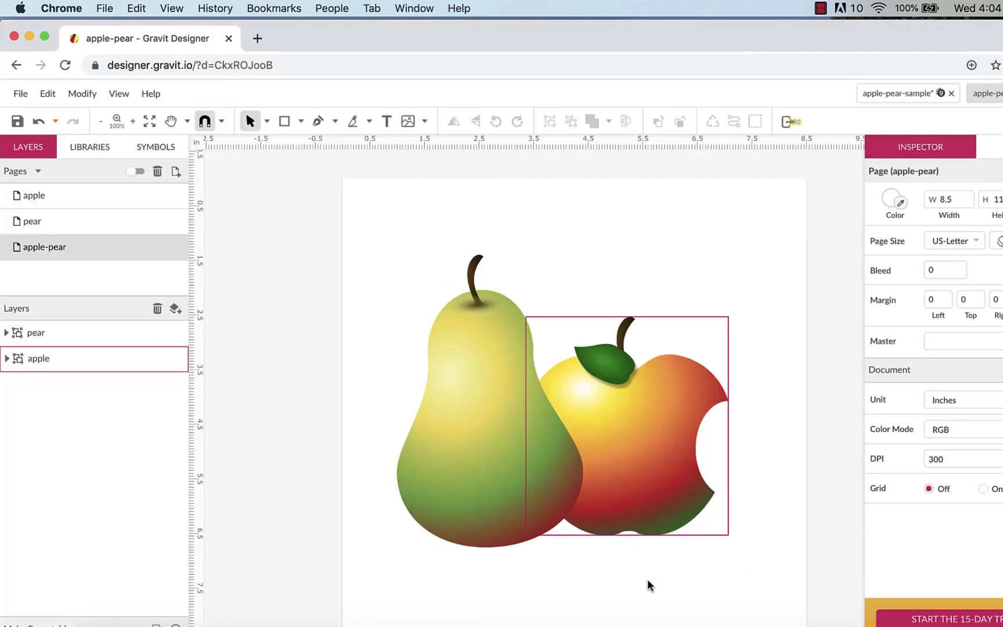
click(647, 580)
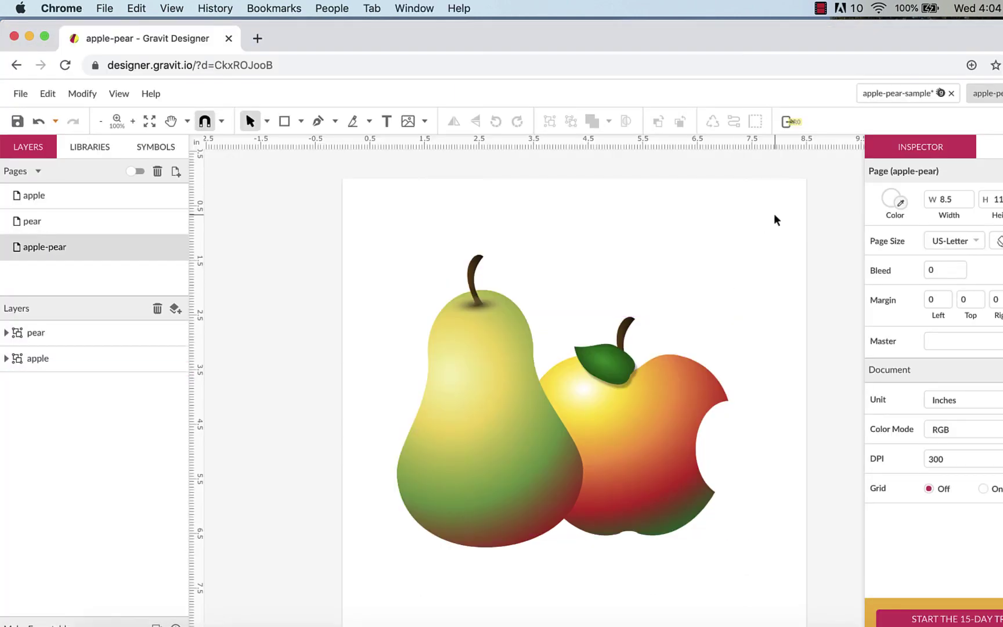
Try the apple-pear page's white background at 0% opacity, then restore it to 100%
click(892, 199)
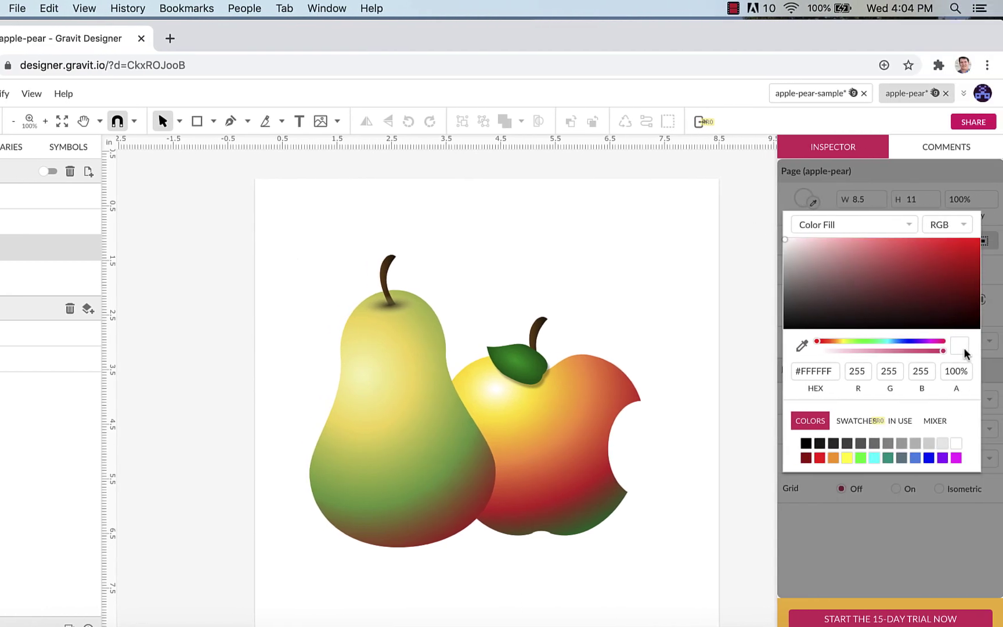
drag(960, 374, 960, 418)
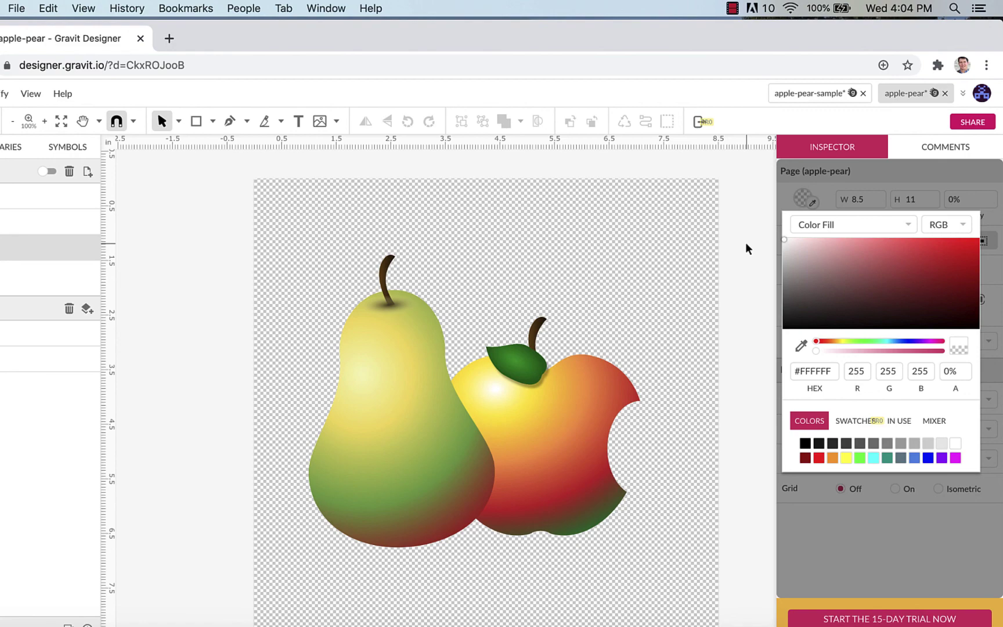
drag(955, 371, 945, 218)
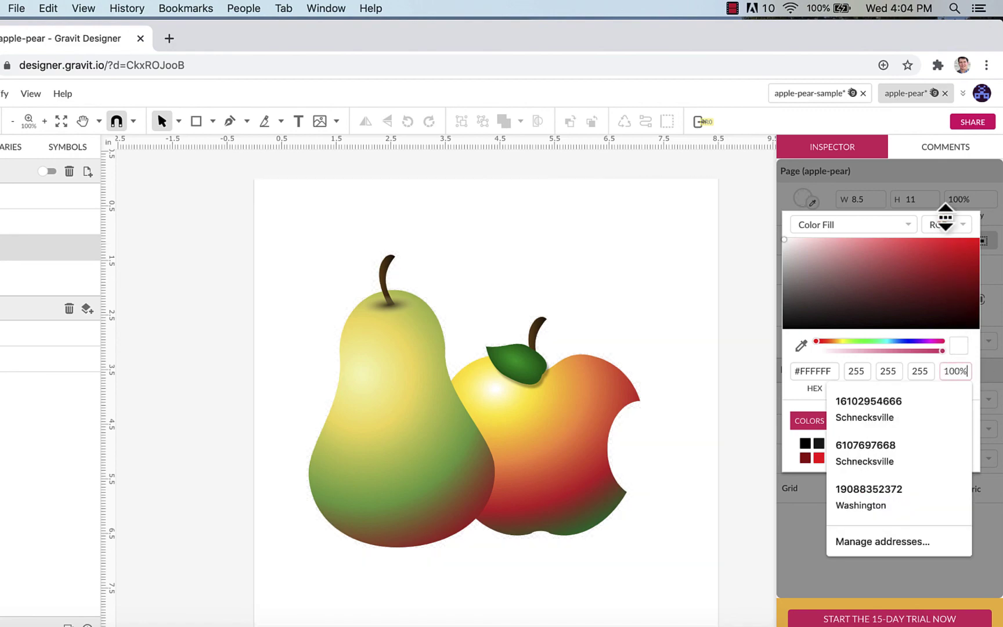
click(744, 261)
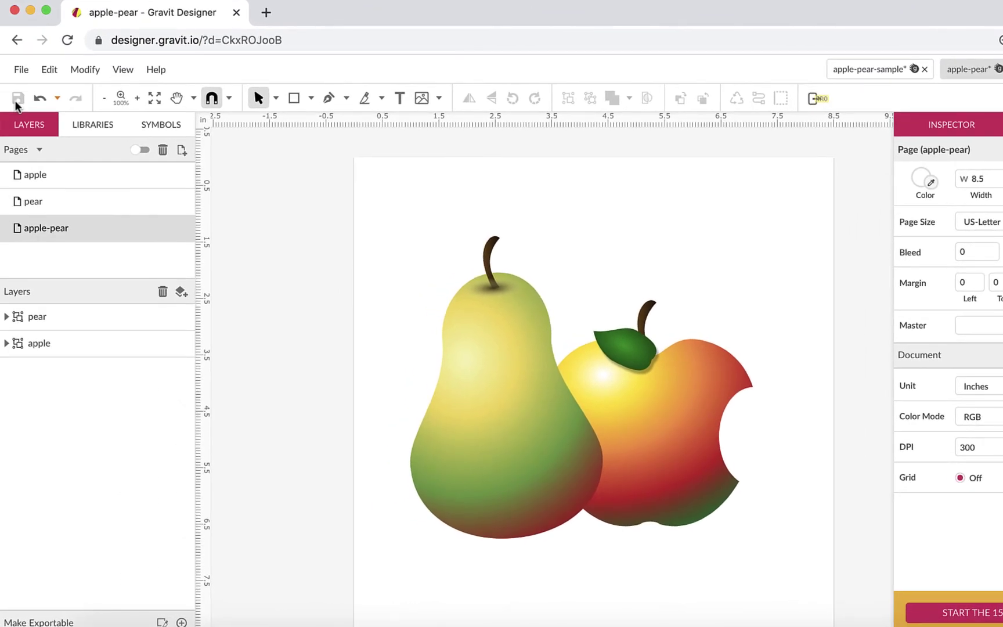
Save the design, create its viewer share link, and close the sharing dialog
click(19, 100)
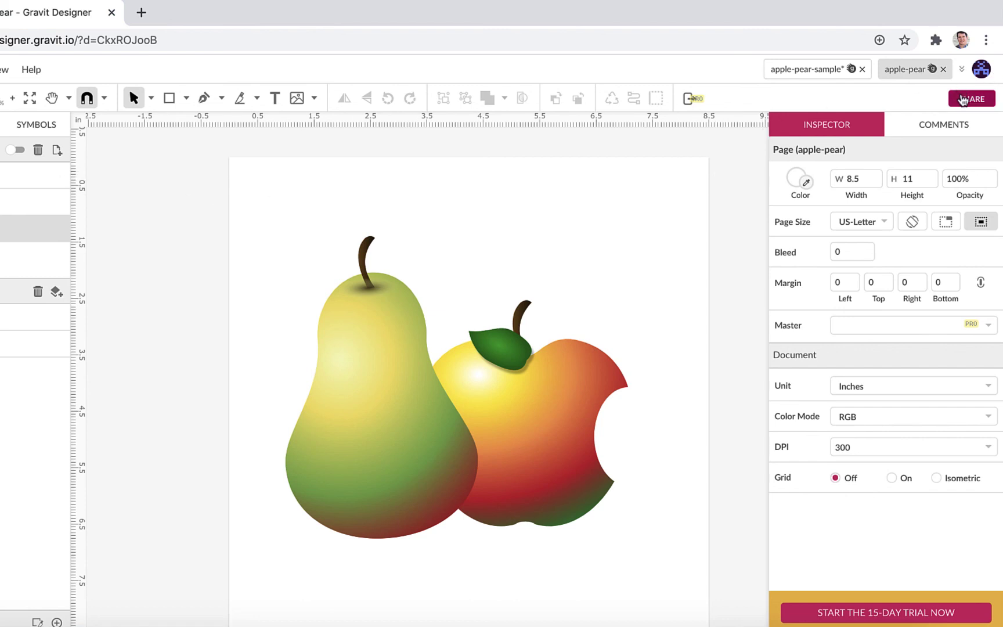
click(962, 99)
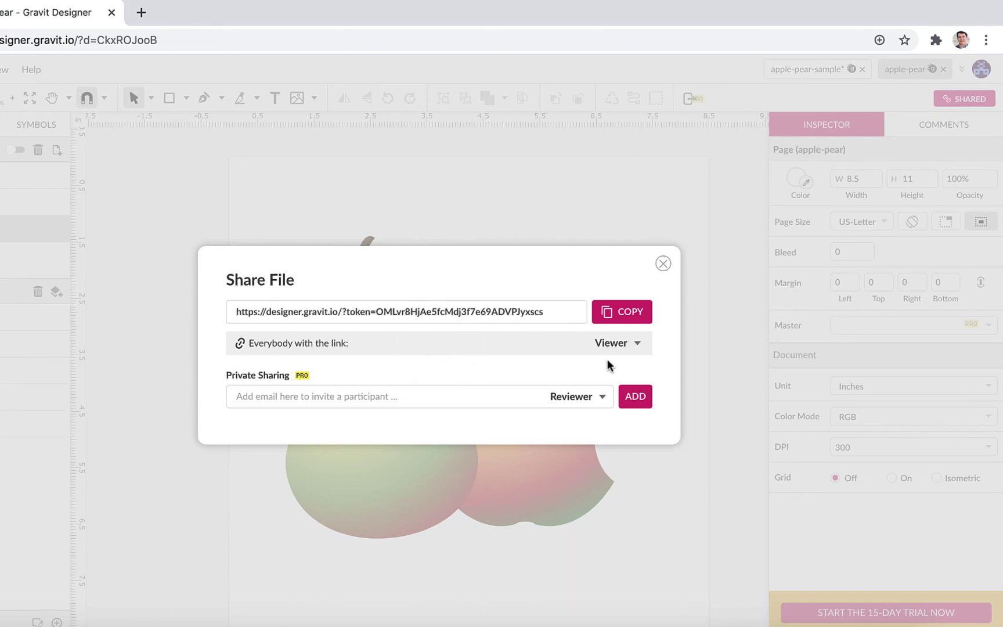
click(663, 264)
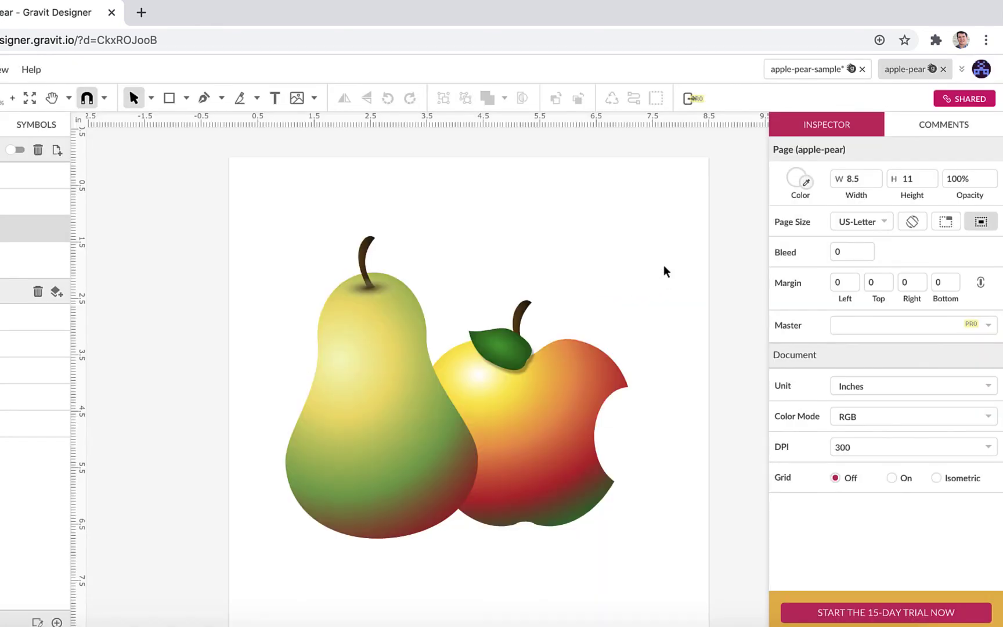